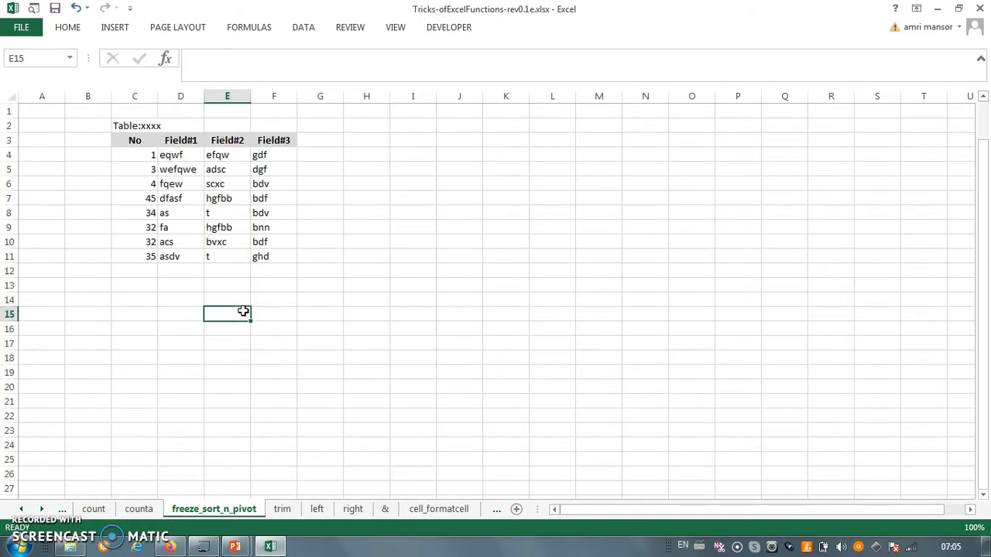
Step: Freeze the panes at cell D4 to lock the table's header rows and the No column
scroll(243, 311, up, 6)
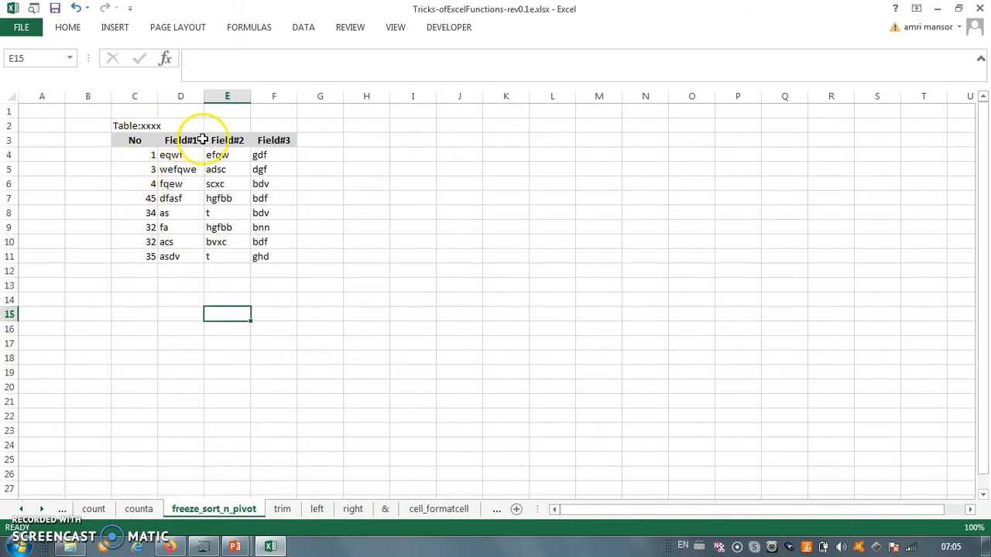
scroll(210, 239, down, 6)
scroll(210, 250, up, 6)
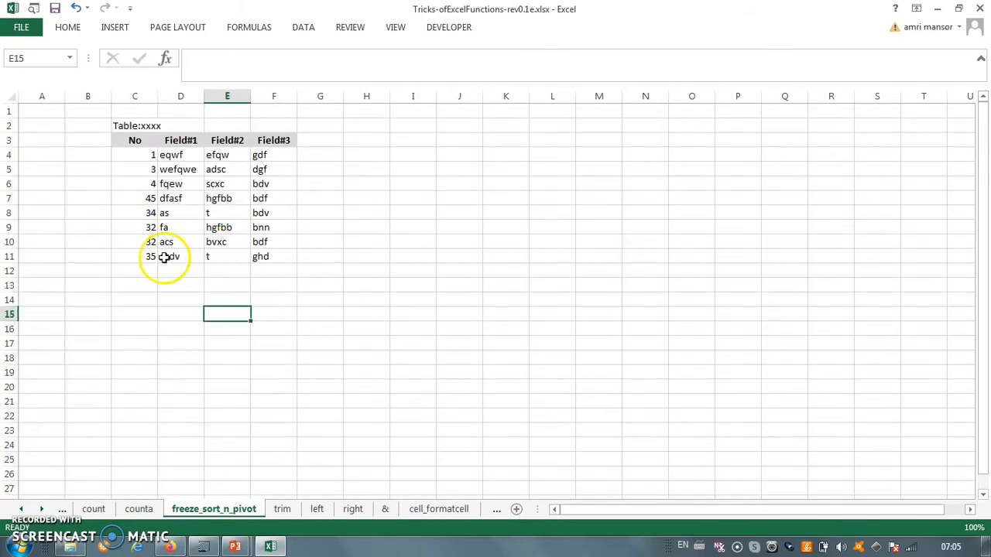
click(141, 141)
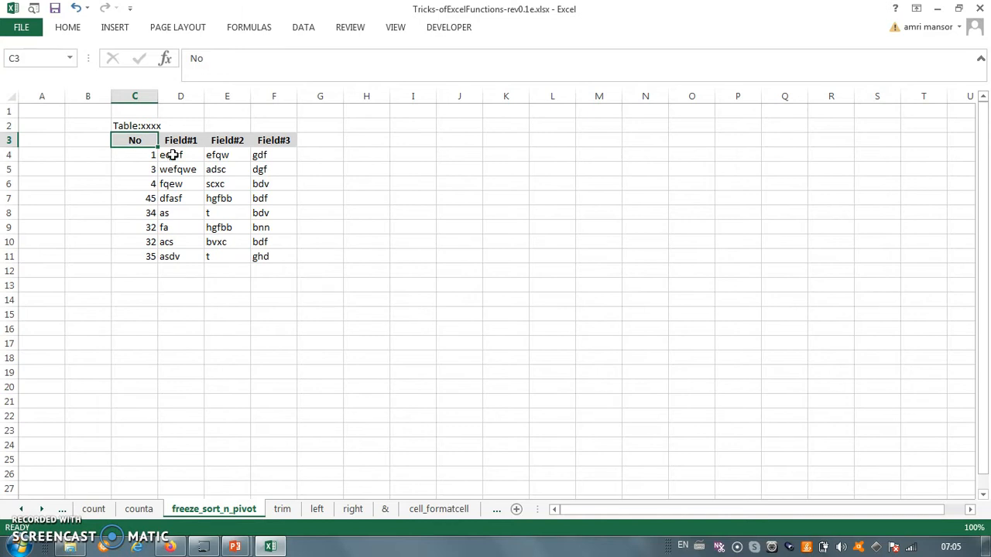
click(172, 155)
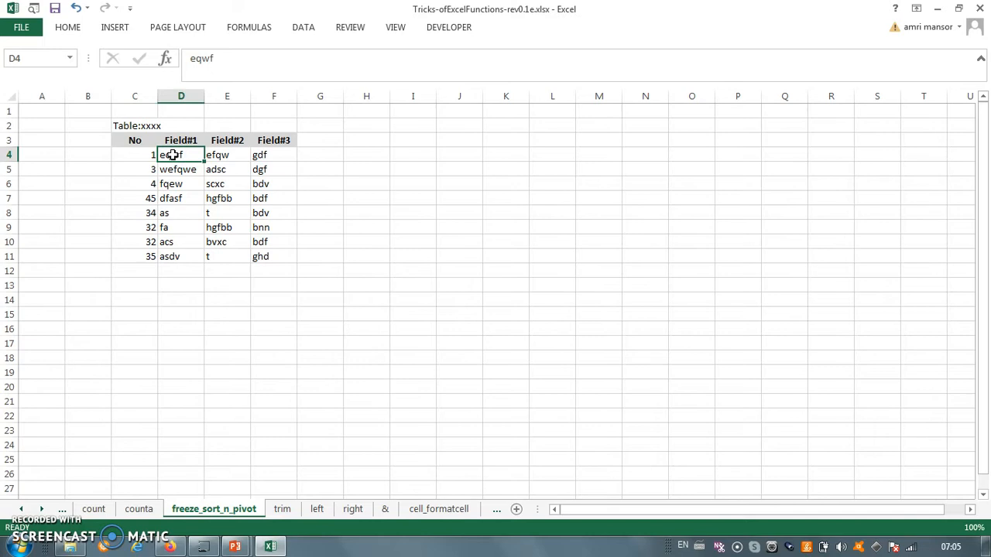
click(395, 28)
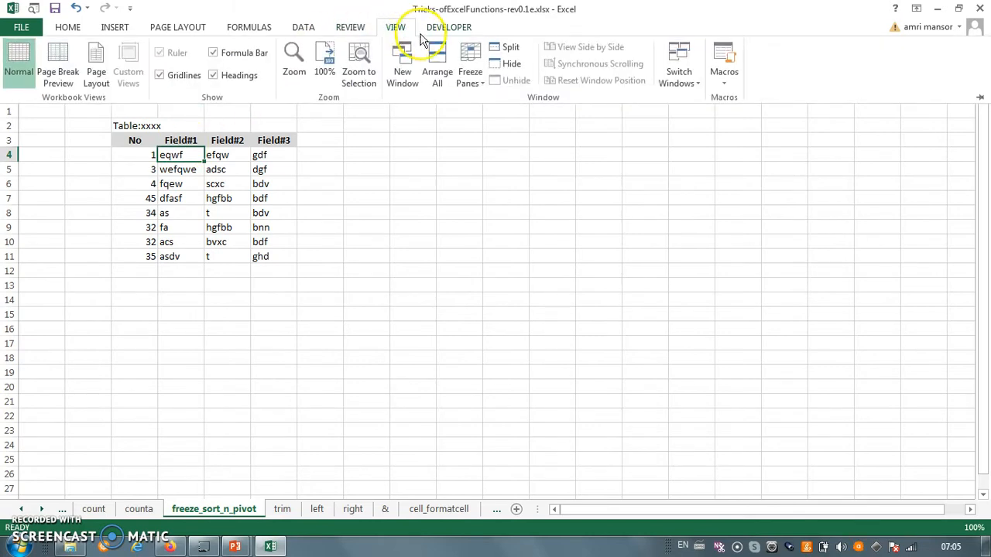
click(473, 58)
click(546, 115)
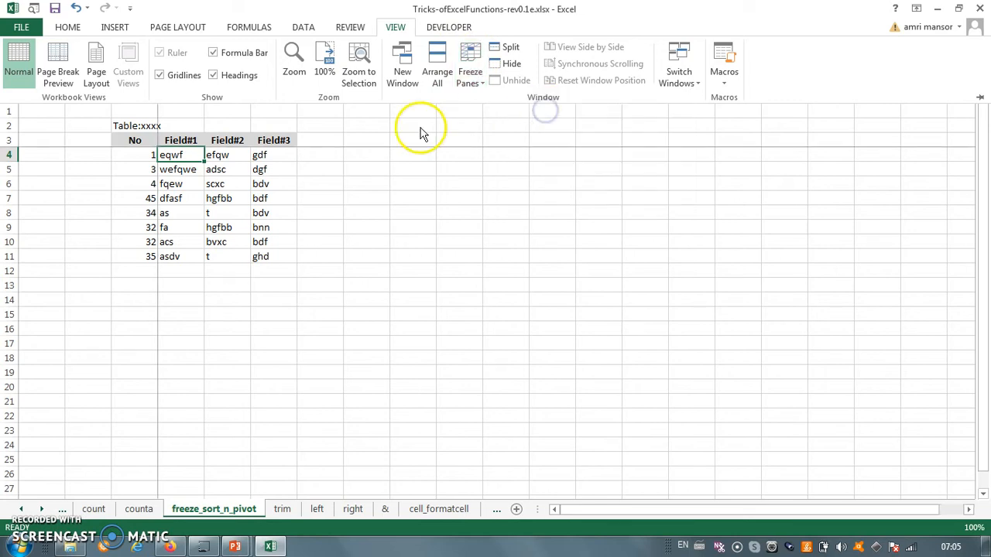
click(295, 180)
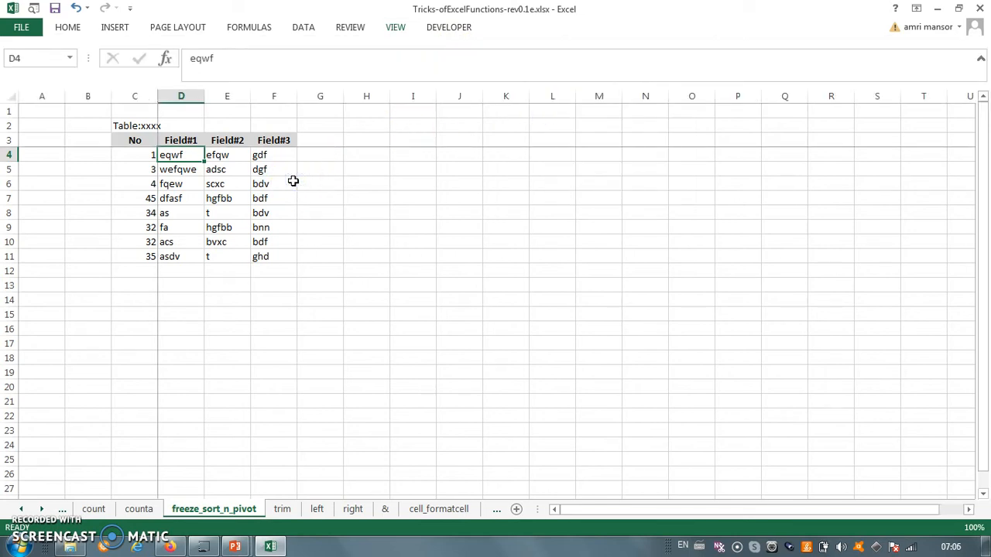
Step: Check the frozen header rows and No column by scrolling the sheet vertically and horizontally
scroll(294, 180, down, 3)
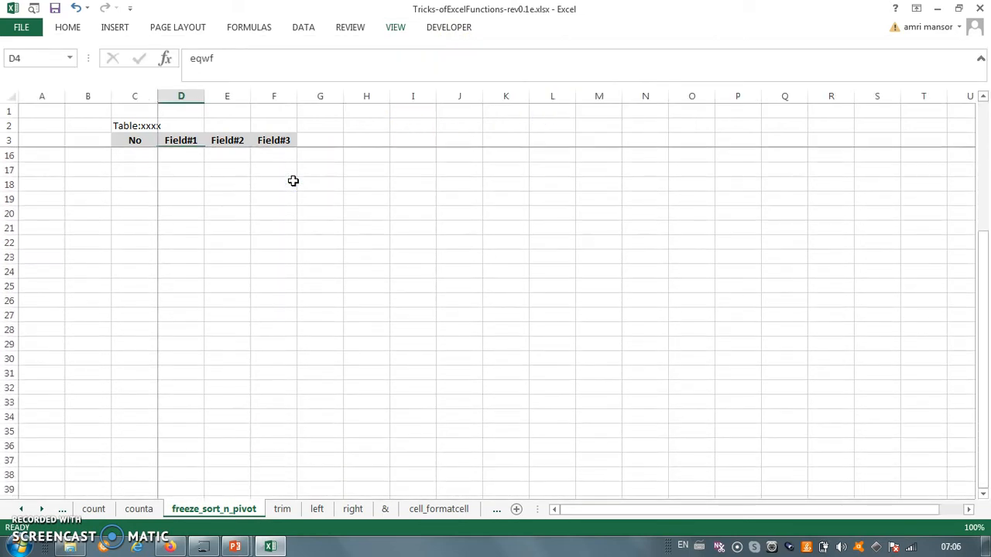
scroll(294, 181, up, 3)
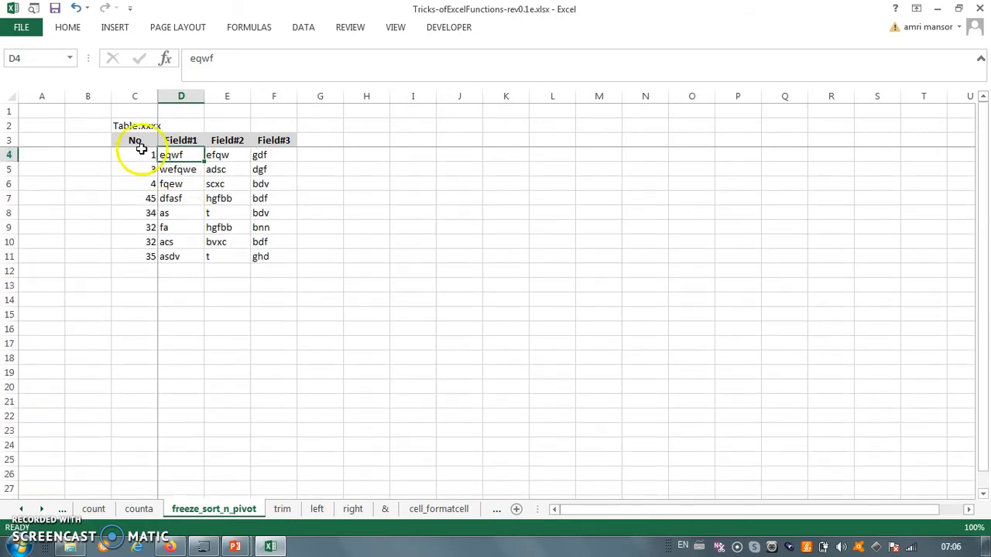
drag(647, 515, 553, 533)
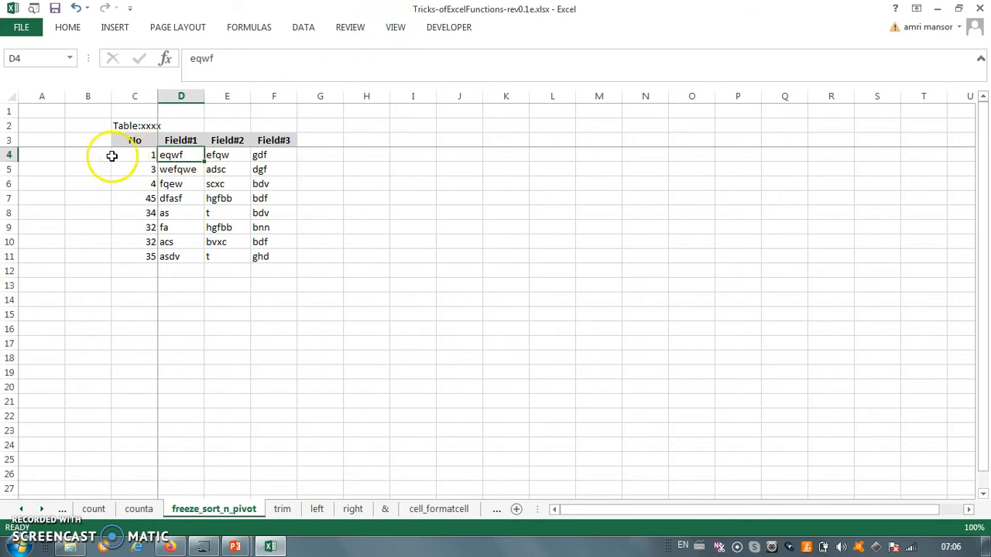
click(189, 234)
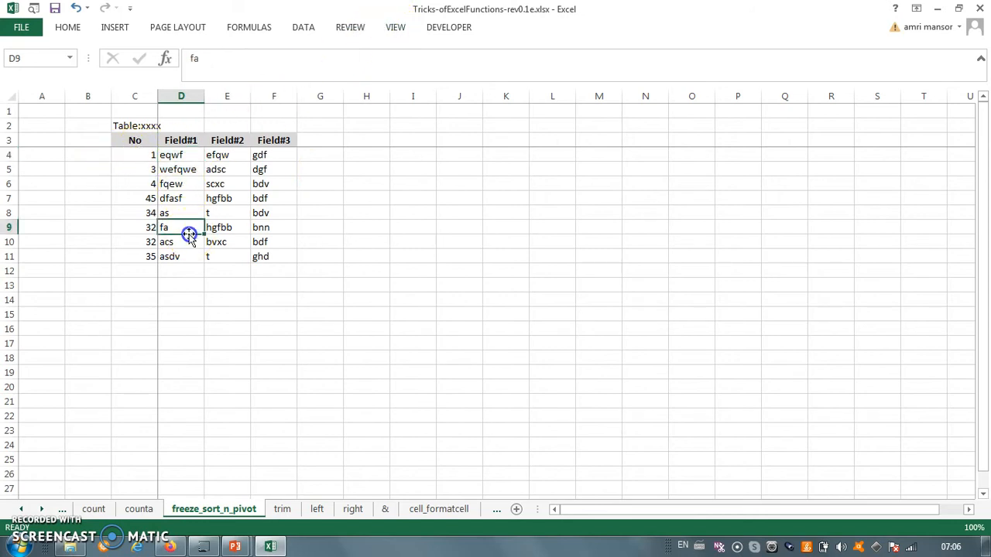
Step: Unfreeze the worksheet's panes
click(189, 139)
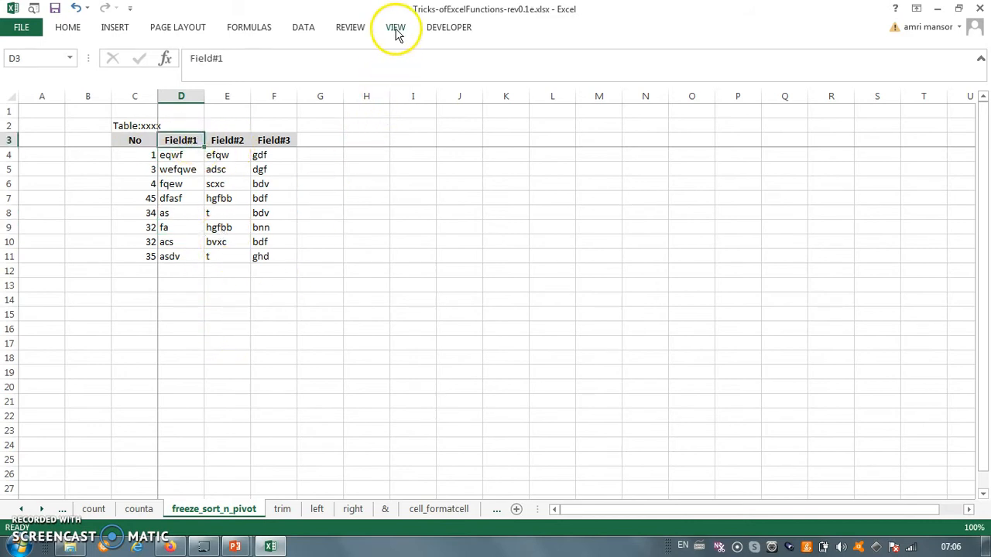
click(395, 27)
click(470, 60)
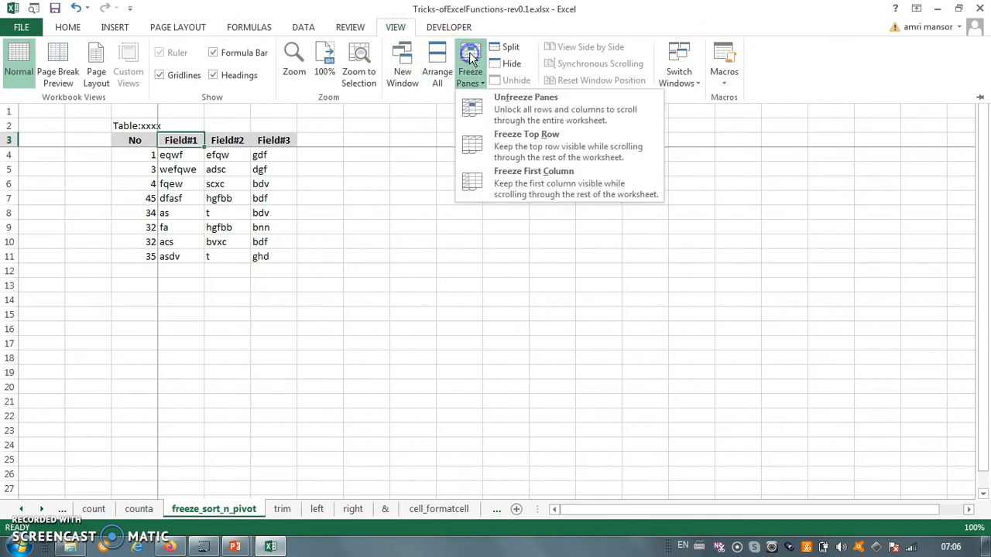
click(496, 112)
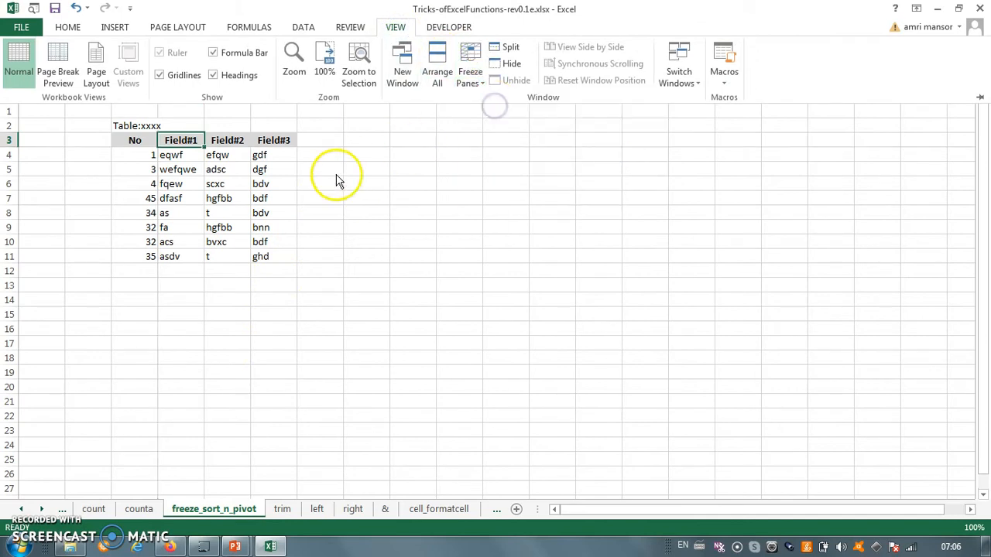
click(312, 202)
click(307, 200)
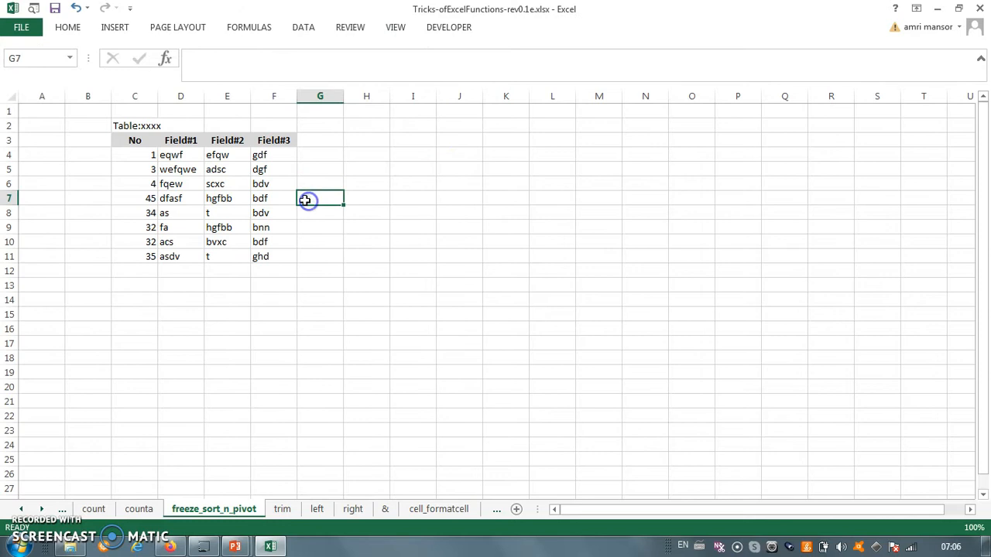
click(171, 155)
click(137, 211)
click(135, 253)
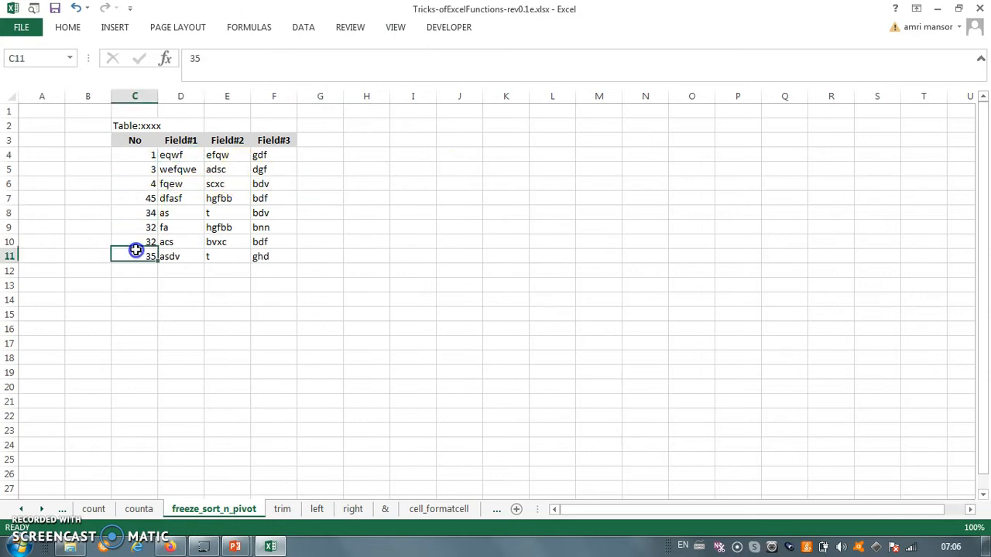
click(141, 141)
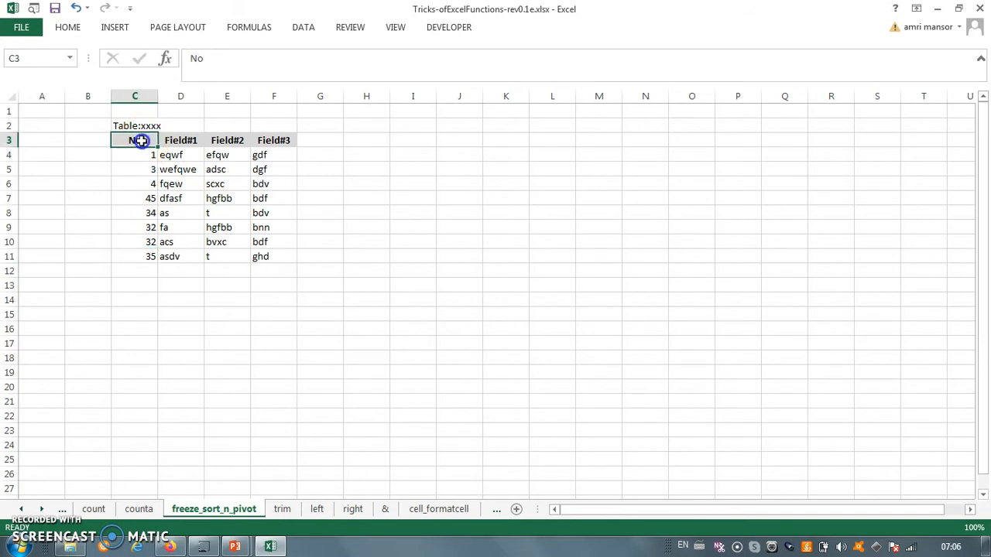
drag(160, 140, 275, 258)
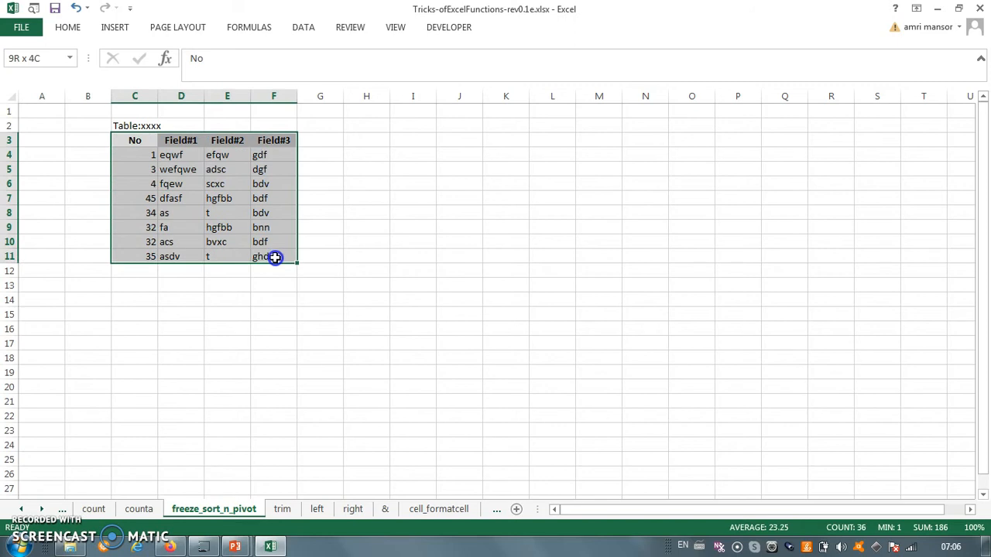
drag(248, 258, 221, 259)
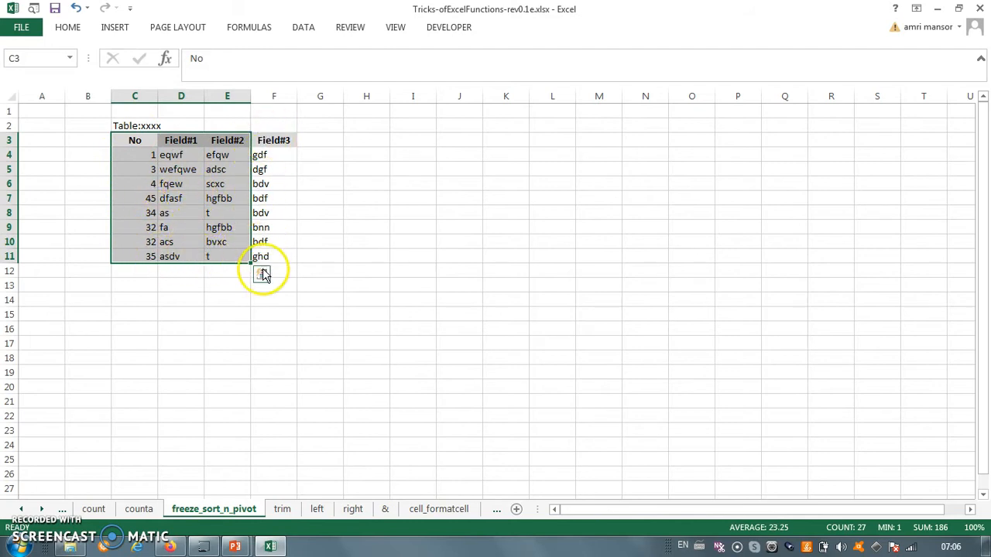
click(338, 184)
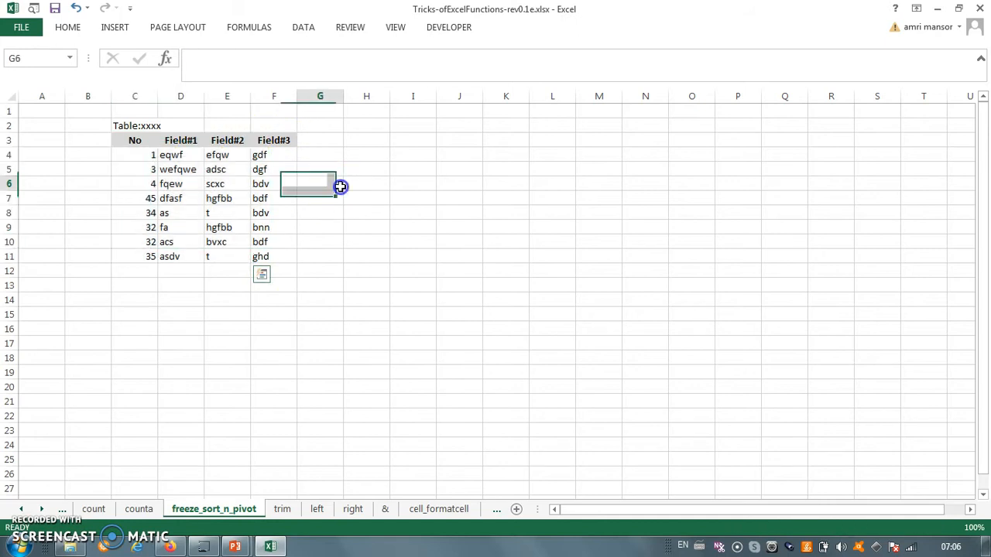
Step: Select the whole table C3:F11 including its headers and open the Sort dialog, placing it beside the table
click(133, 140)
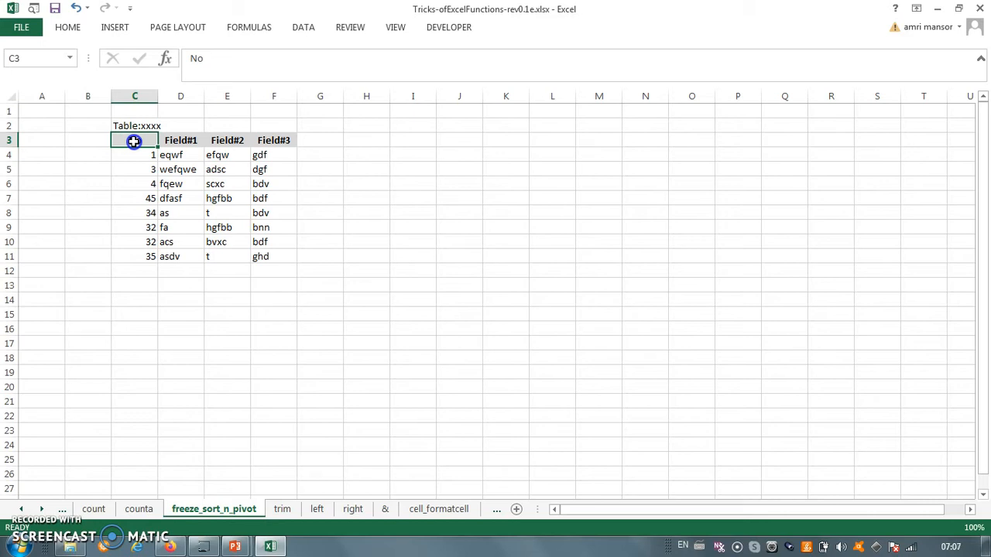
drag(156, 141, 277, 261)
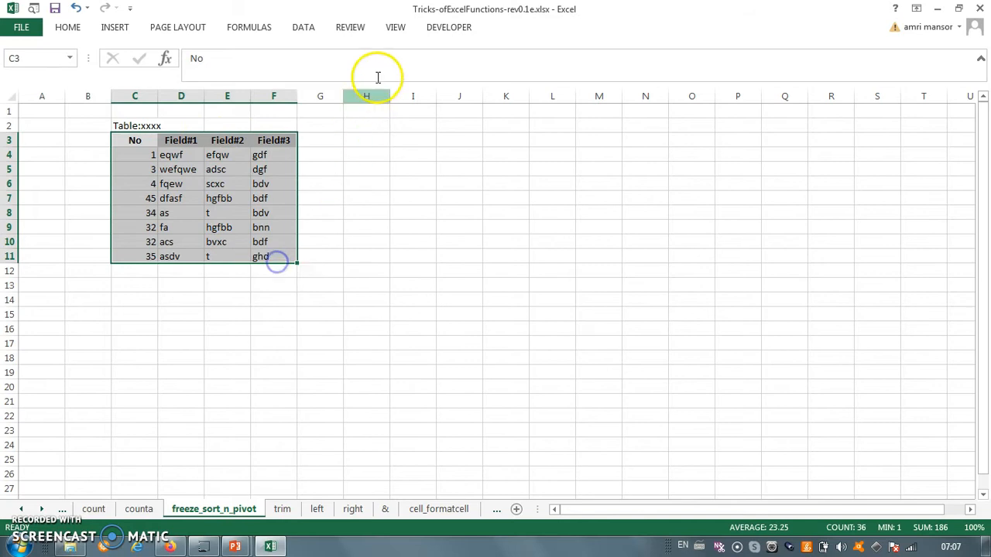
click(304, 29)
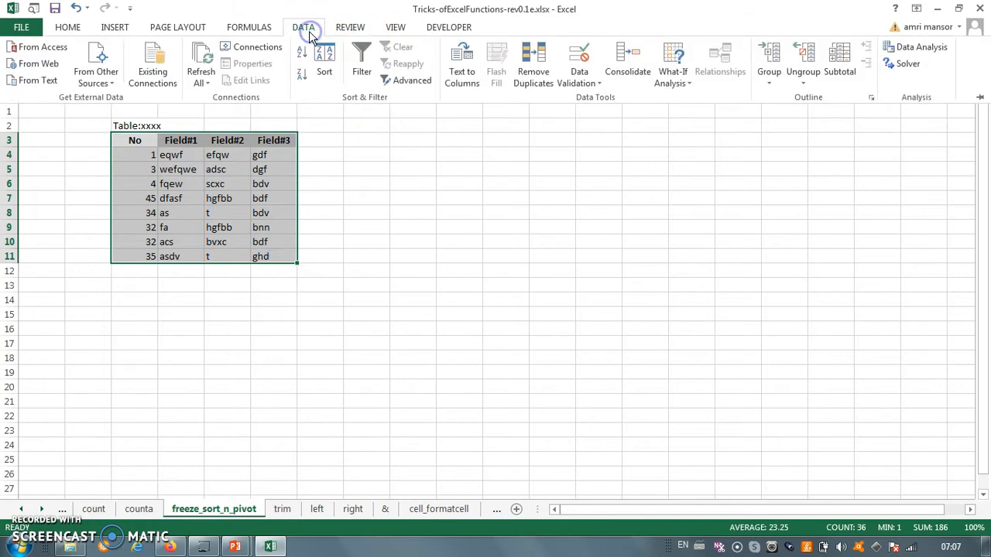
click(323, 56)
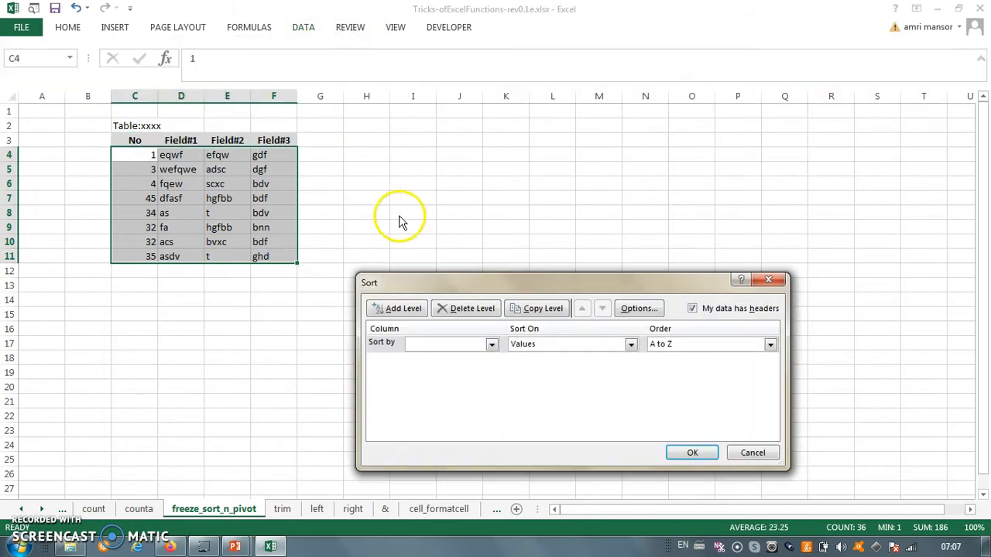
drag(454, 285, 437, 116)
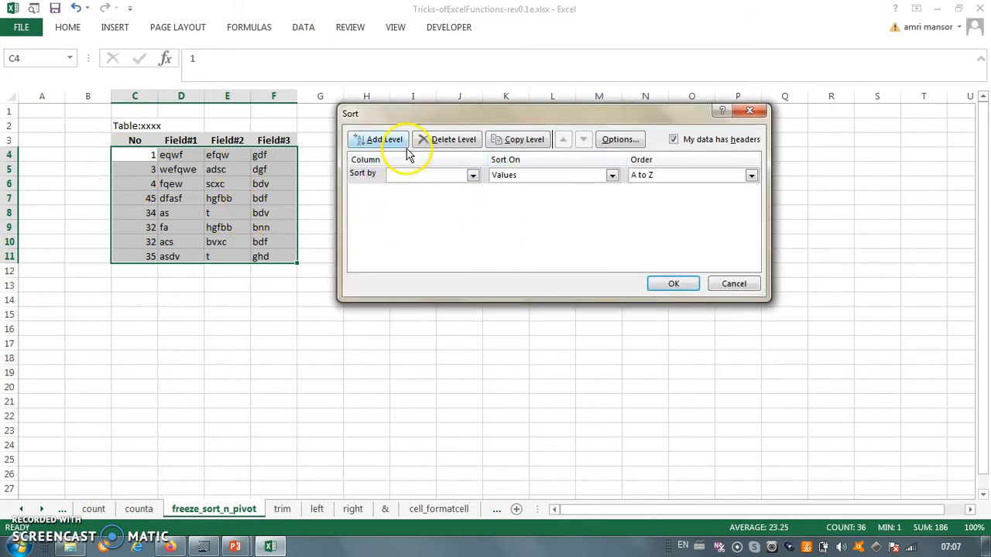
Step: Turn "My data has headers" off and on again to compare which rows are included in the sort
click(473, 177)
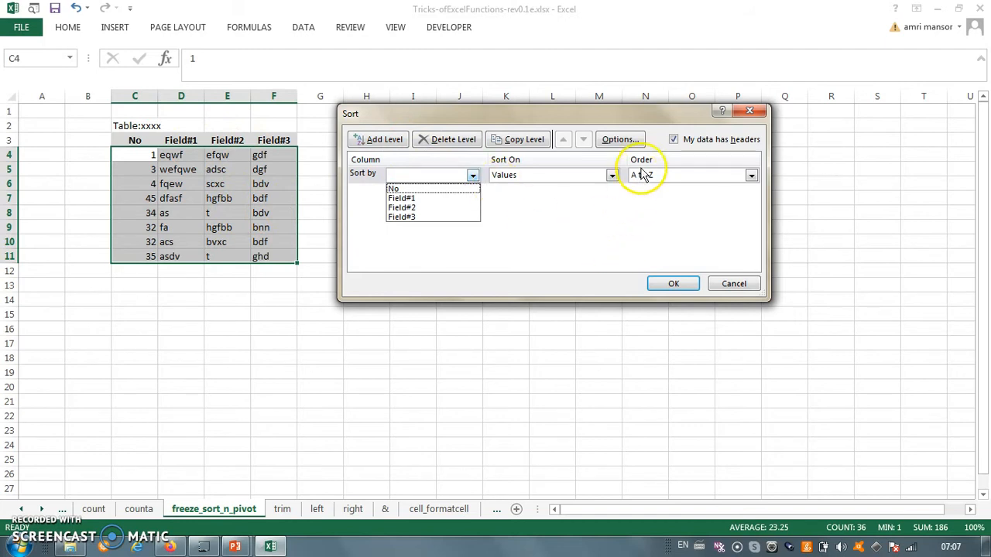
click(675, 141)
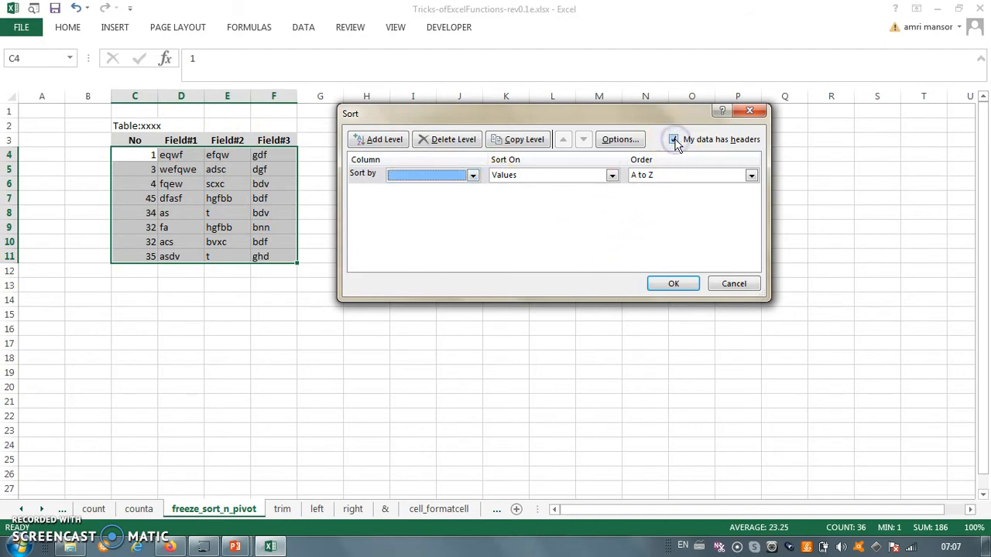
click(675, 142)
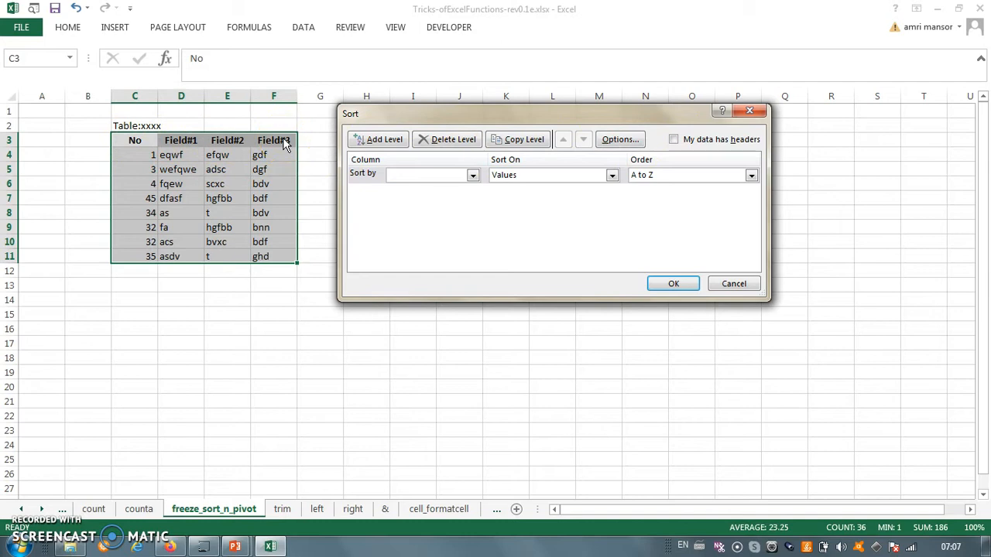
click(676, 141)
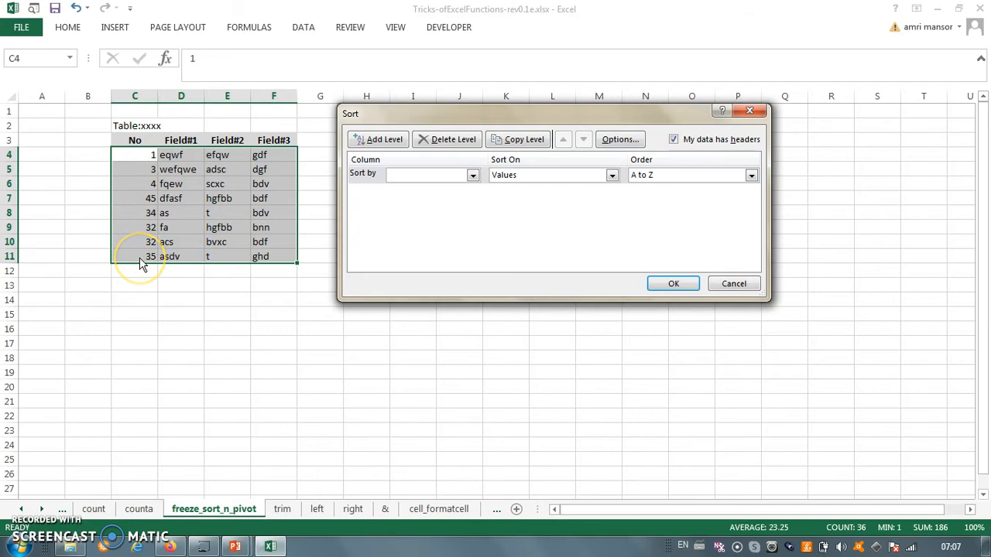
Step: Compare the available Sort by columns with "My data has headers" enabled and disabled
click(473, 176)
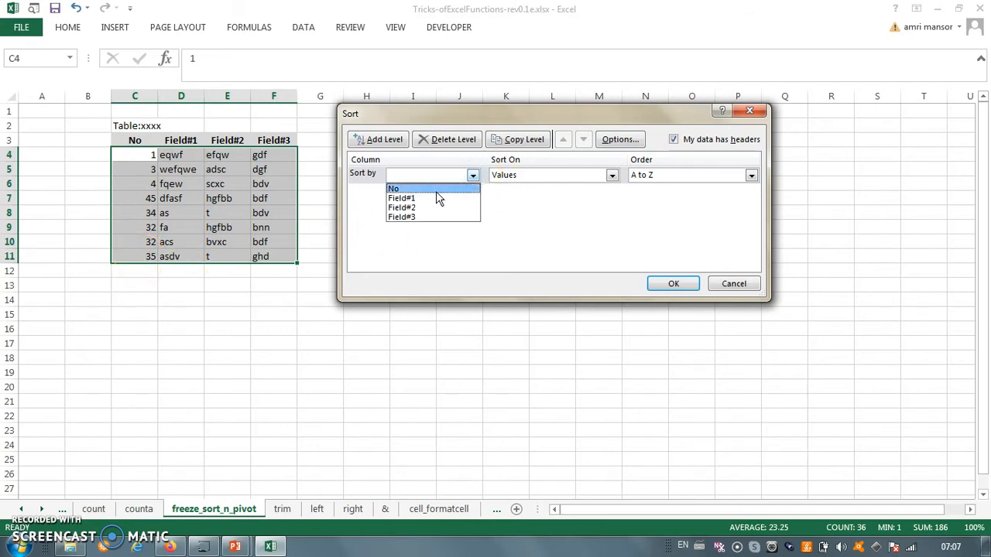
click(583, 205)
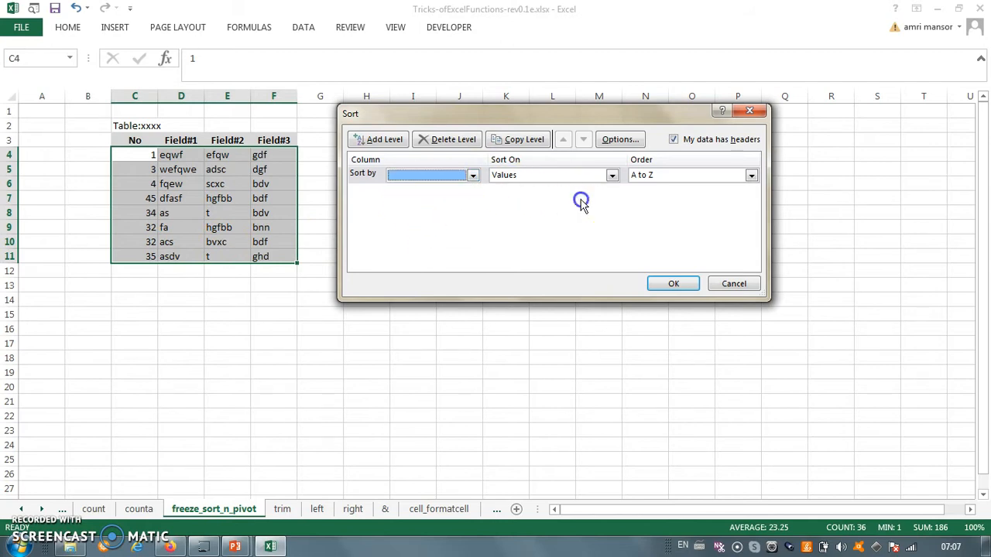
click(674, 139)
click(476, 180)
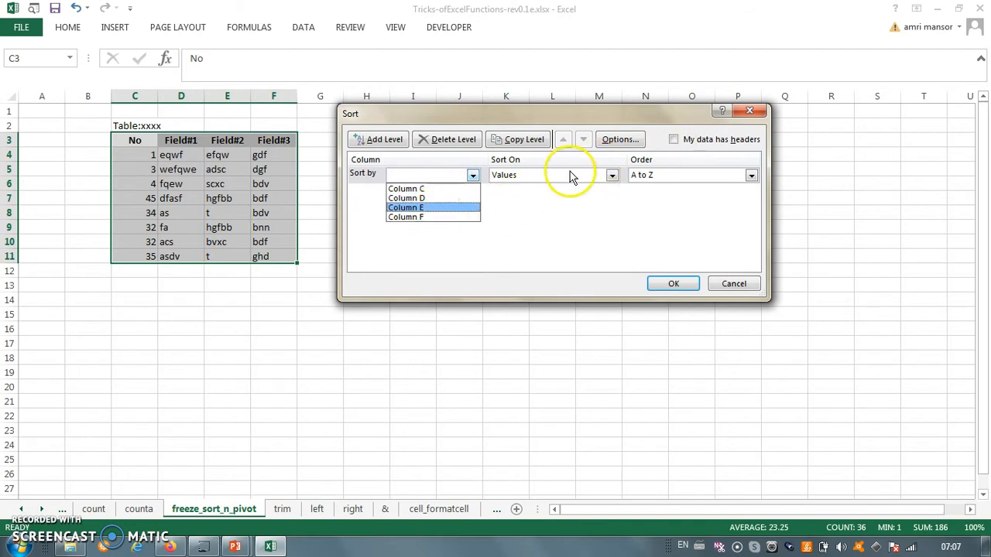
click(524, 212)
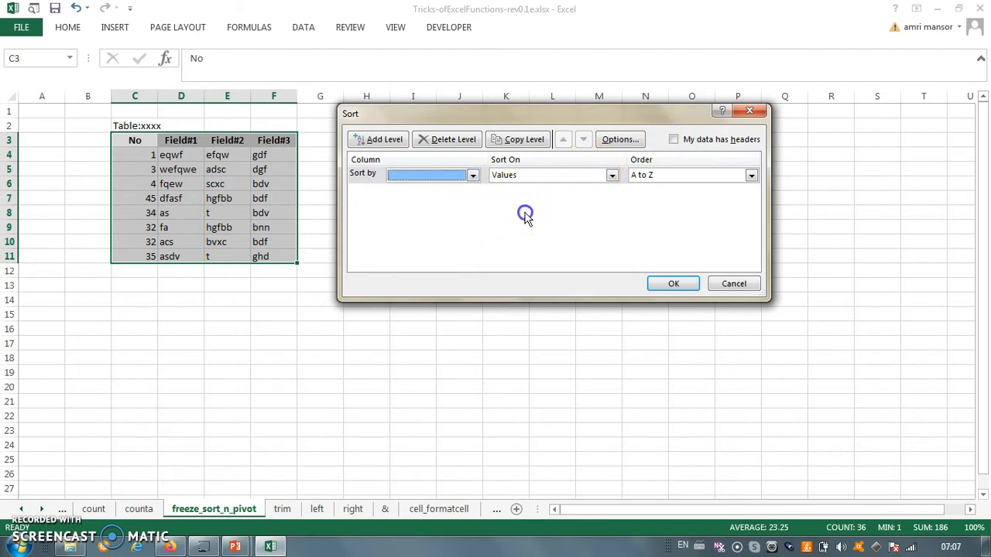
Step: Enable "My data has headers" and set the first sort level to No, by values, Smallest to Largest
click(674, 140)
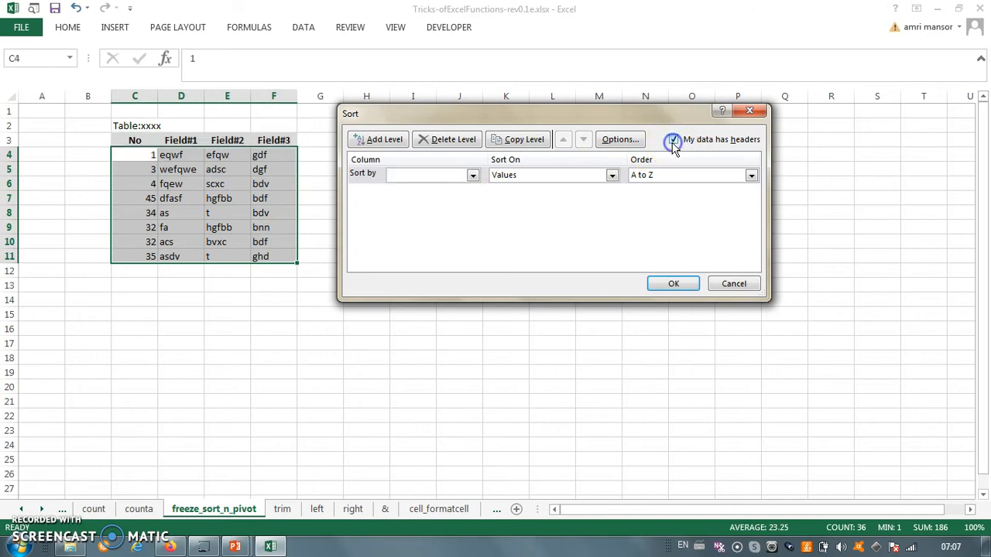
click(472, 178)
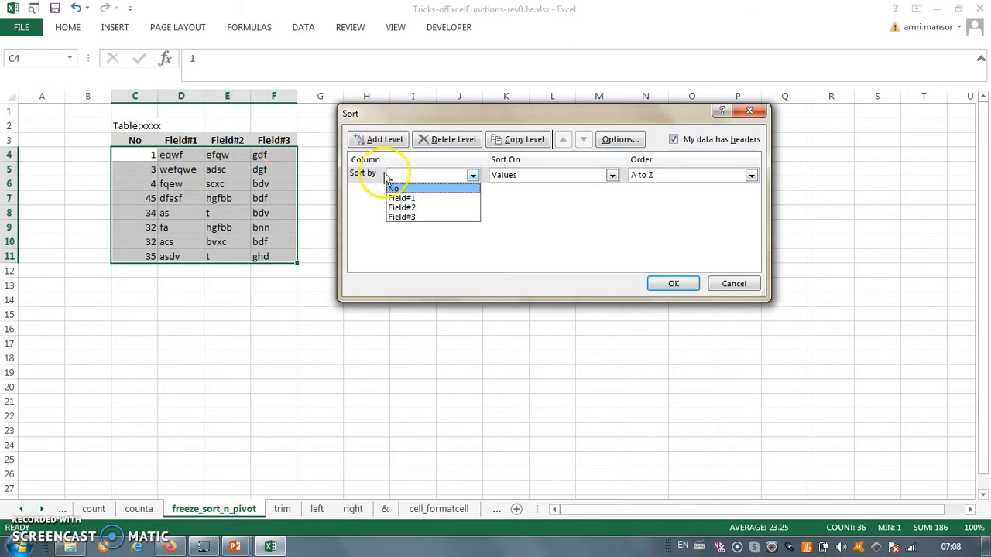
click(402, 192)
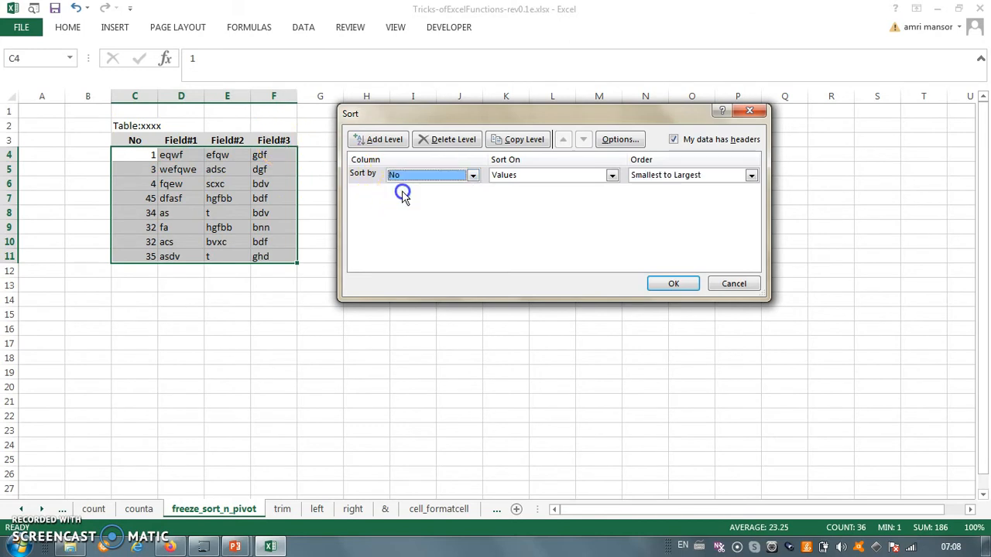
click(724, 179)
click(720, 189)
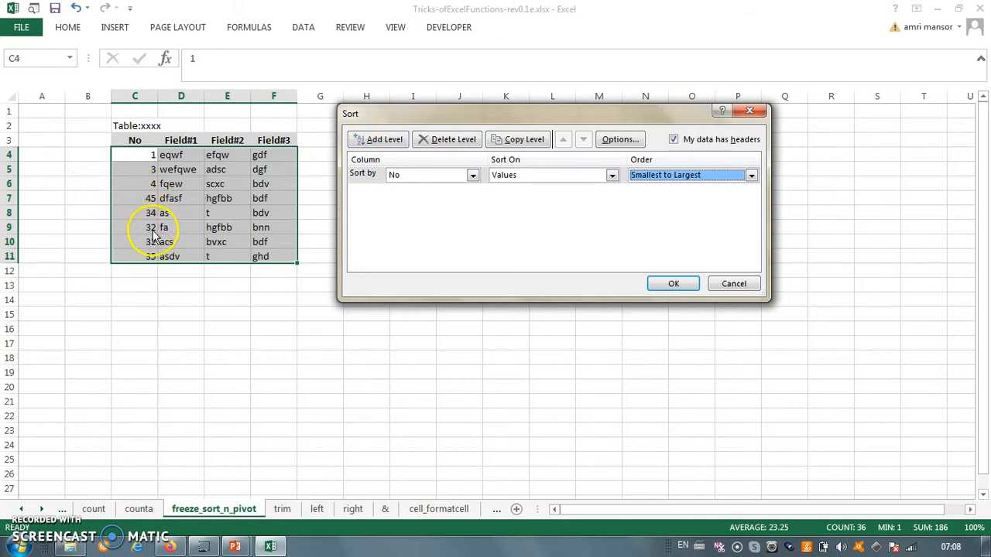
Step: Add a second sort level by Field#2 values, A to Z, and apply the two-level sort to the table
click(408, 148)
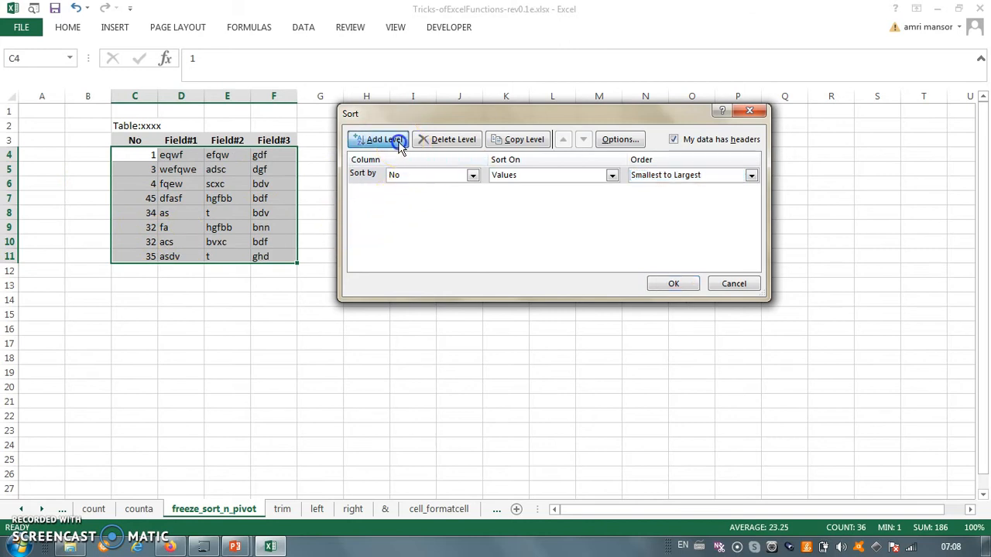
click(471, 193)
click(433, 225)
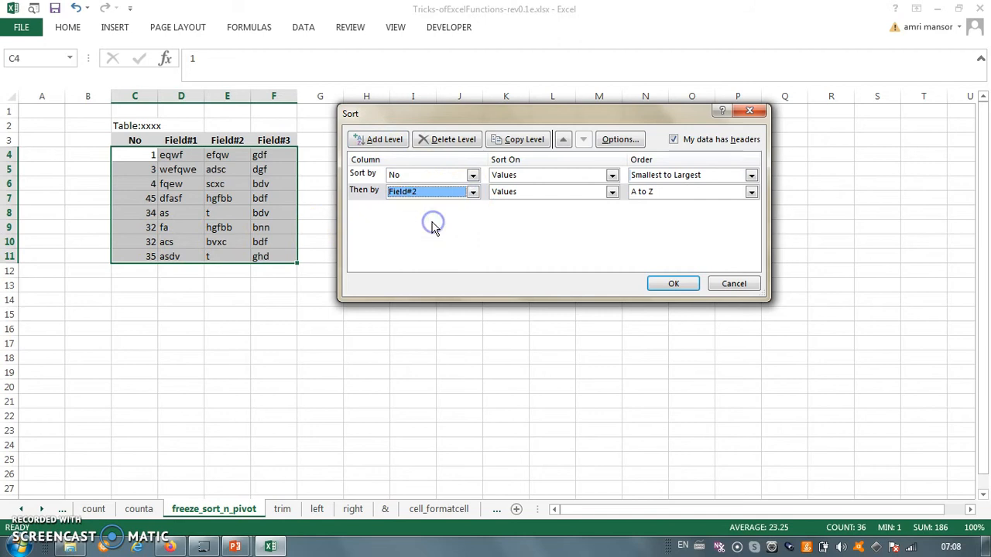
click(671, 284)
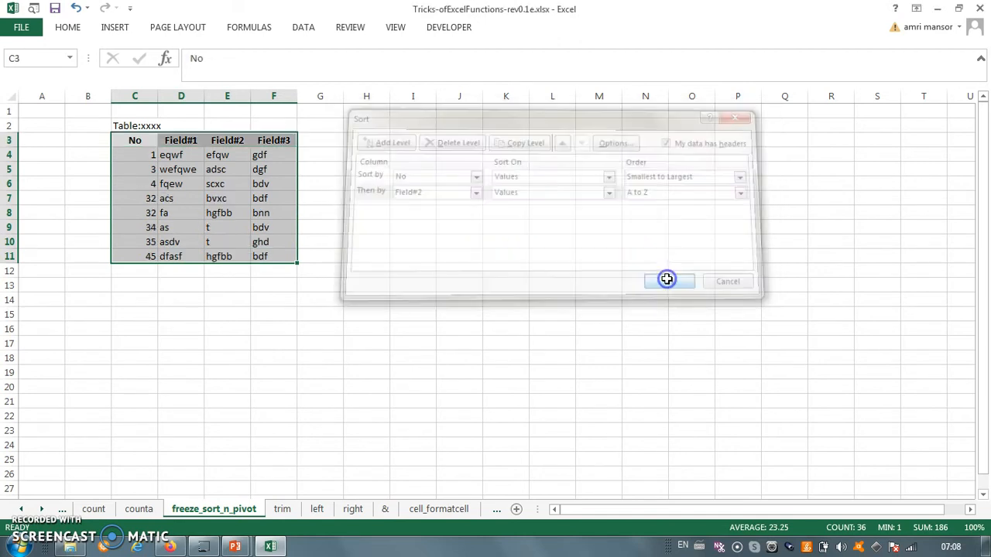
Step: Examine the sorted No column and how Field#2 orders the rows sharing the same No in rows 7 and 8
click(150, 151)
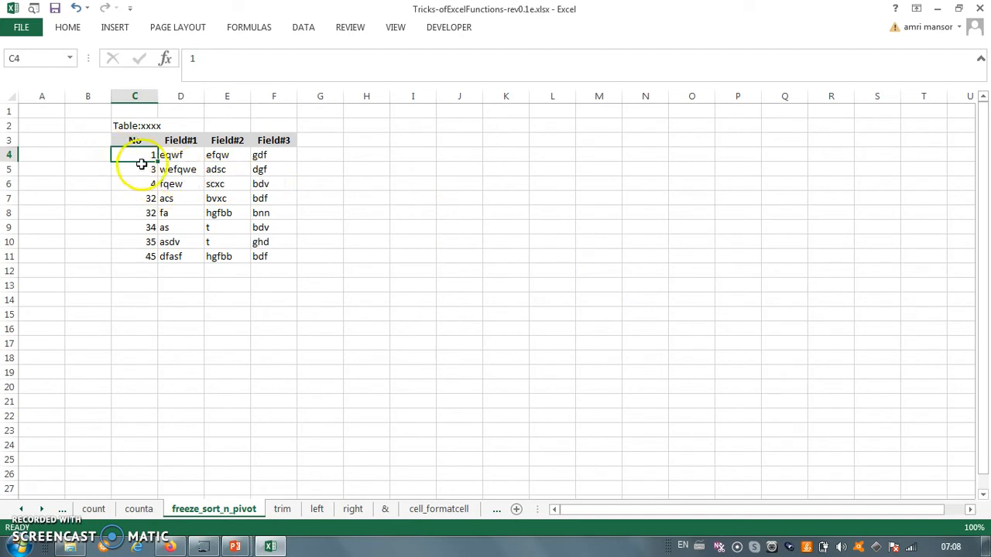
click(144, 198)
click(140, 212)
click(144, 198)
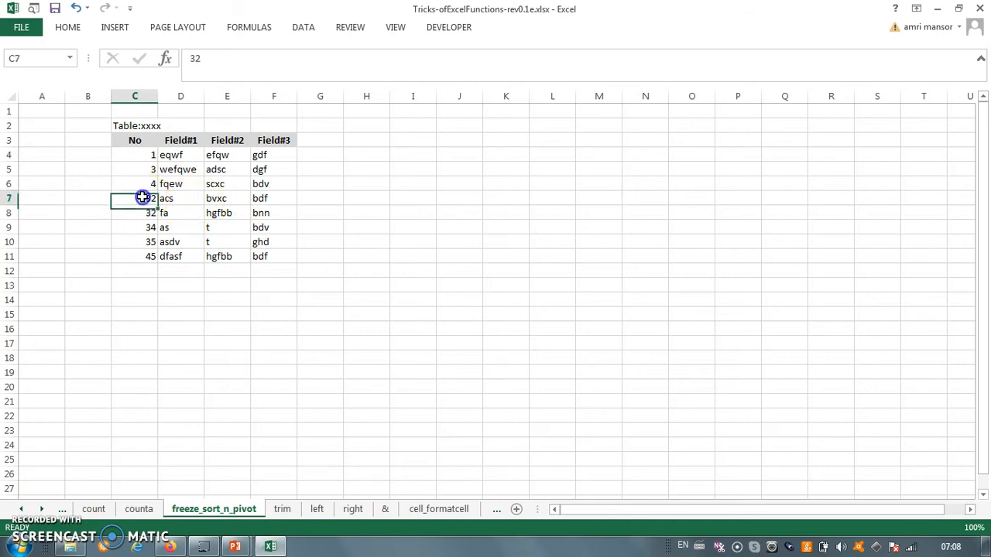
click(220, 198)
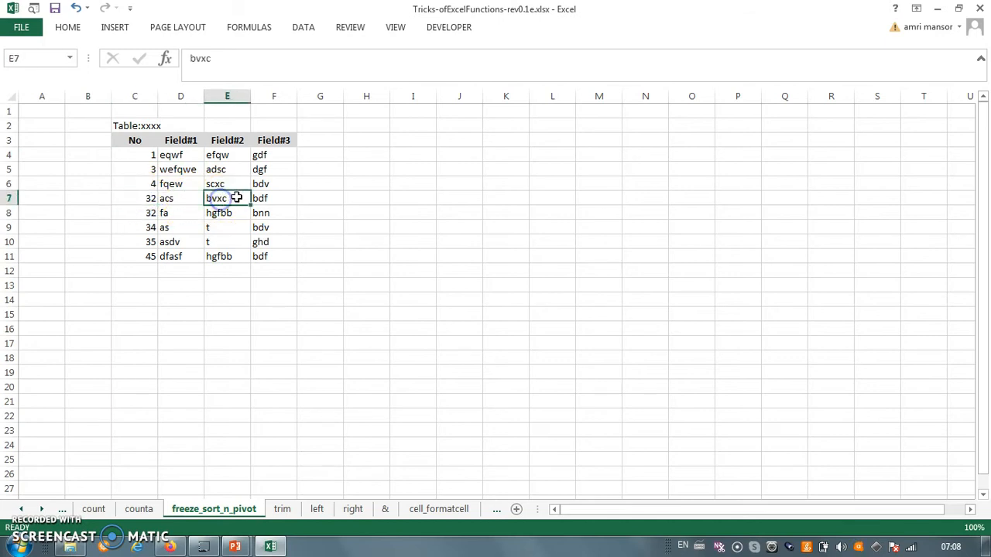
click(223, 214)
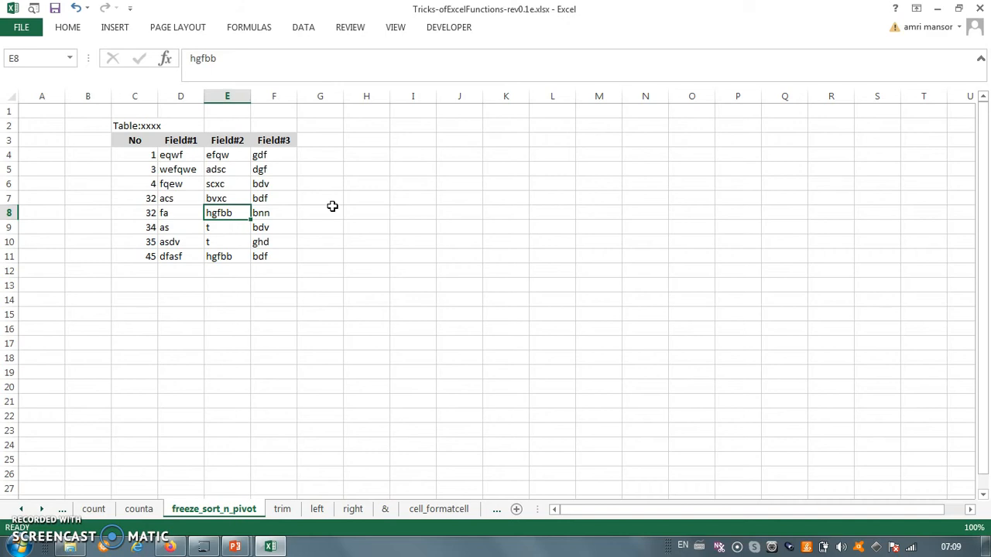
Step: Undo the table sort and deselect the table
click(302, 27)
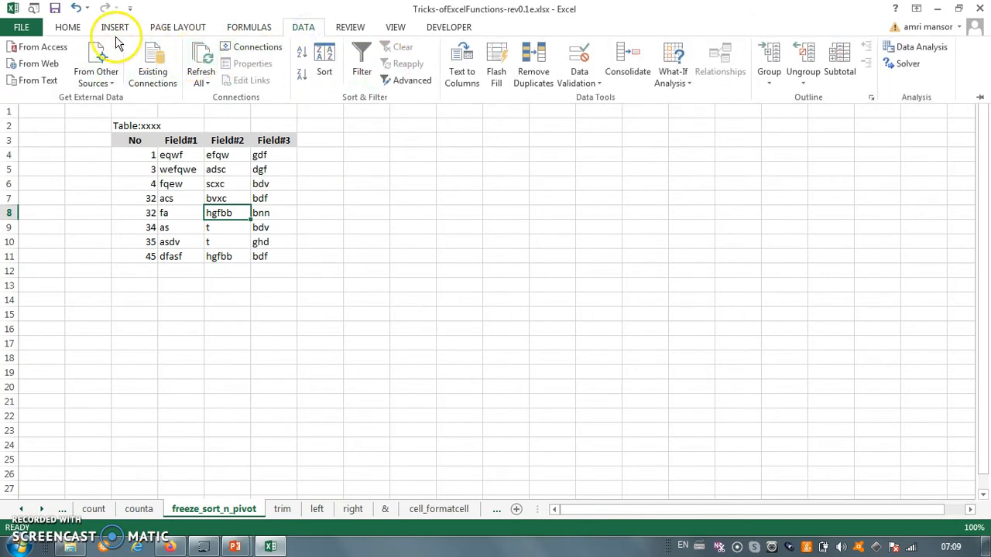
click(75, 9)
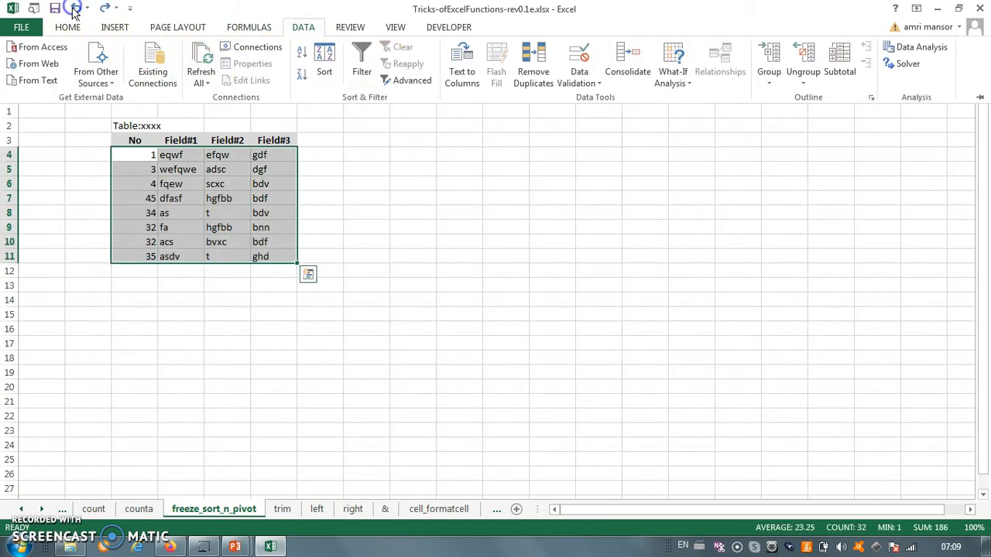
click(449, 214)
click(413, 201)
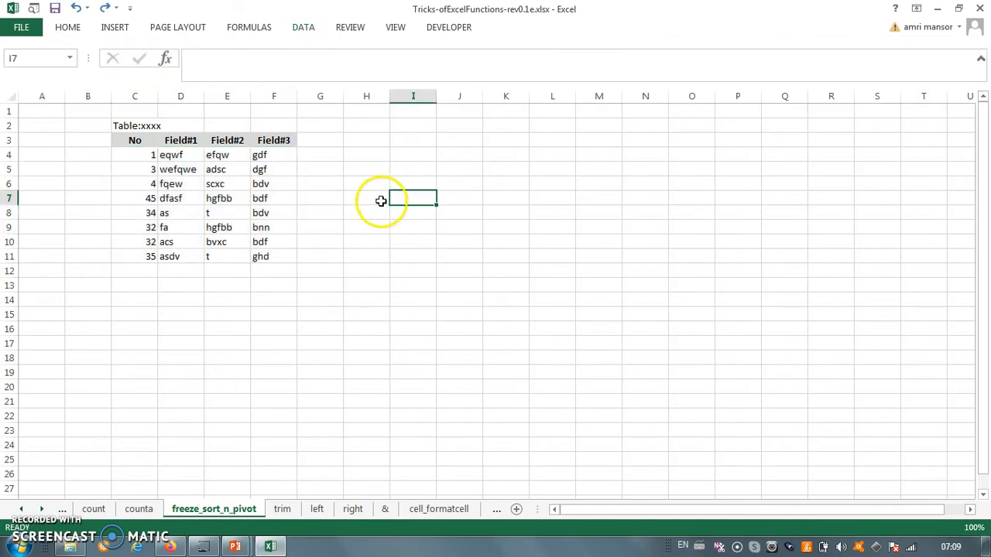
click(380, 200)
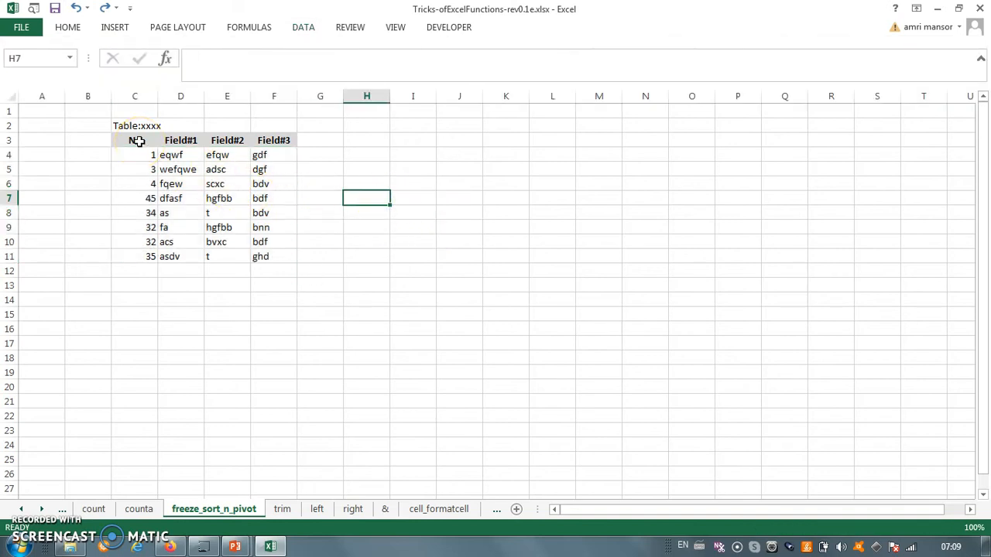
Step: Create a PivotTable on a new worksheet from the whole table C3:F11 including its headers
click(139, 141)
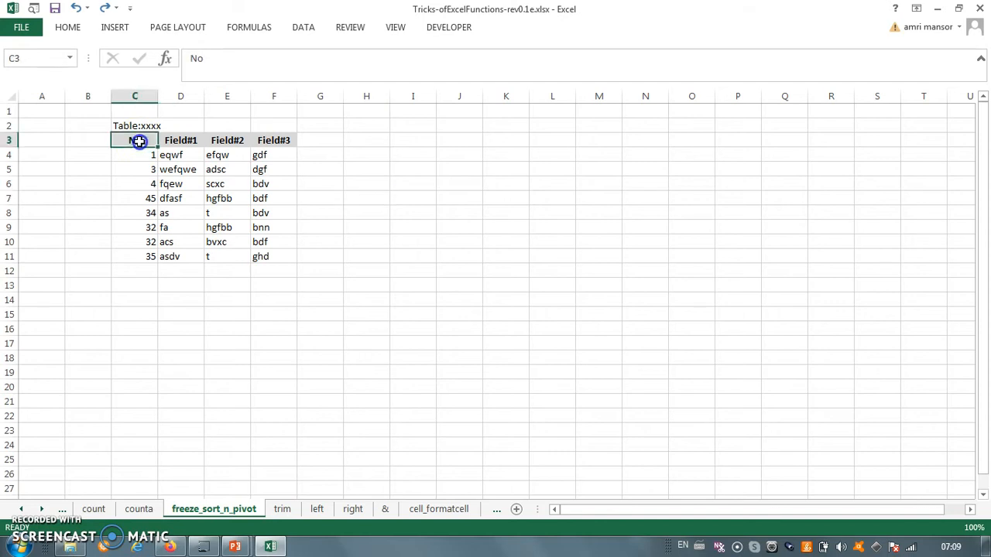
drag(161, 140, 267, 258)
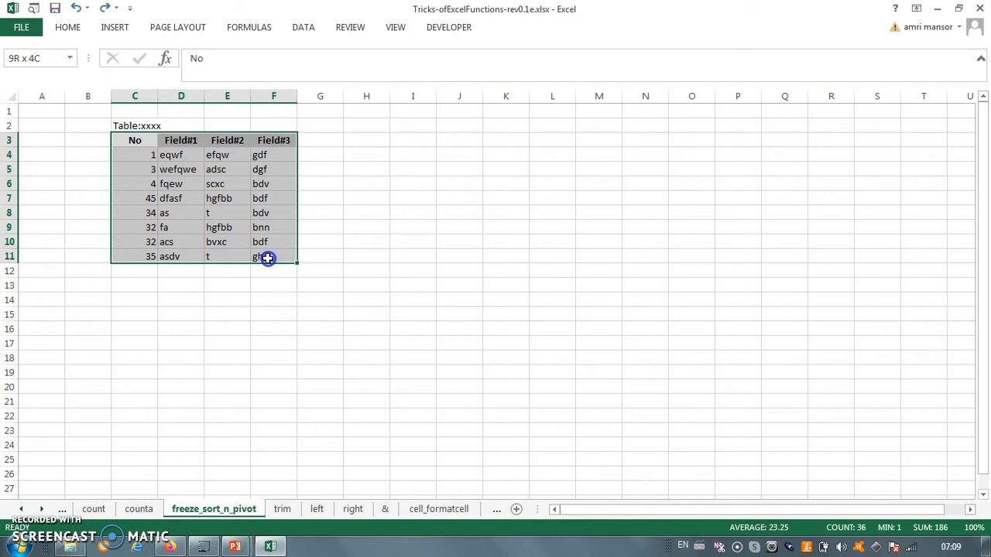
click(108, 27)
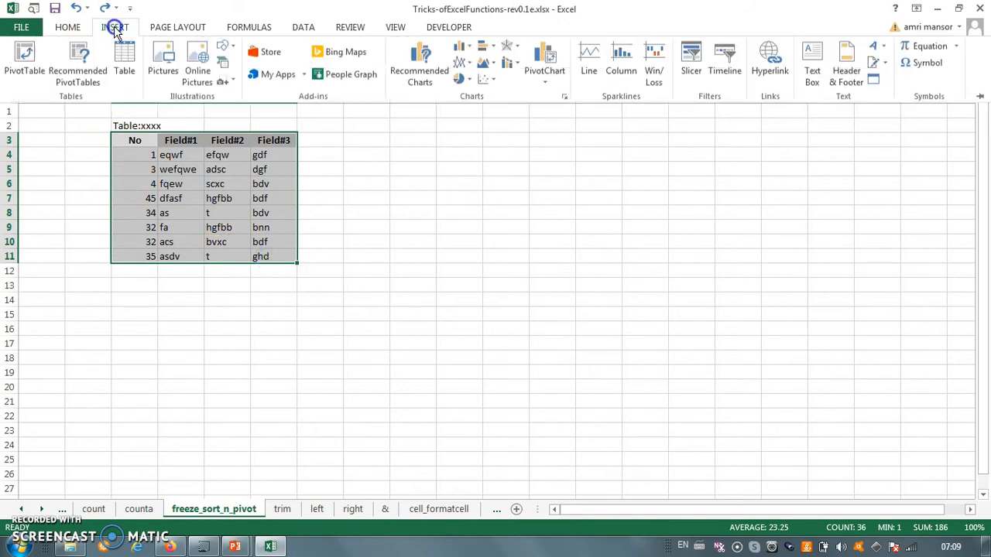
click(24, 55)
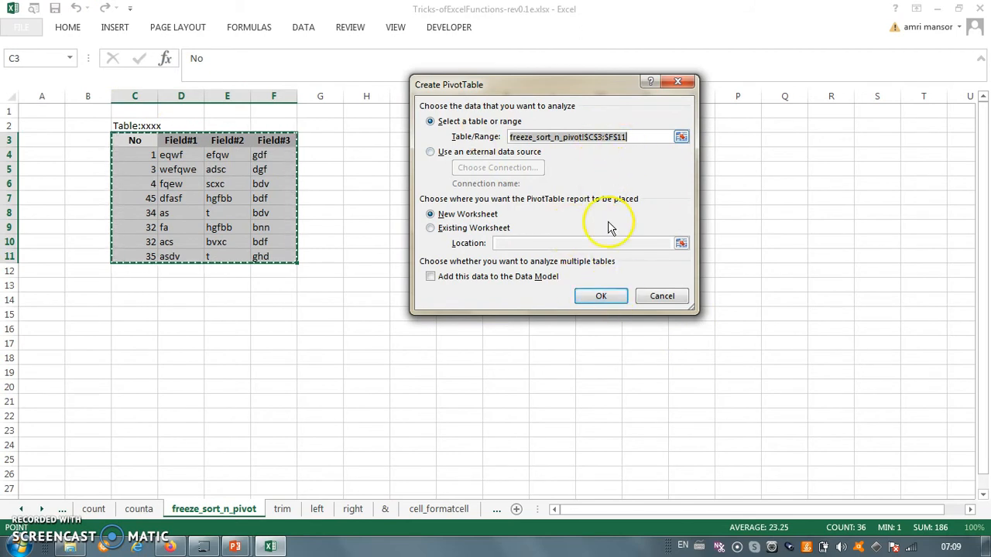
click(601, 296)
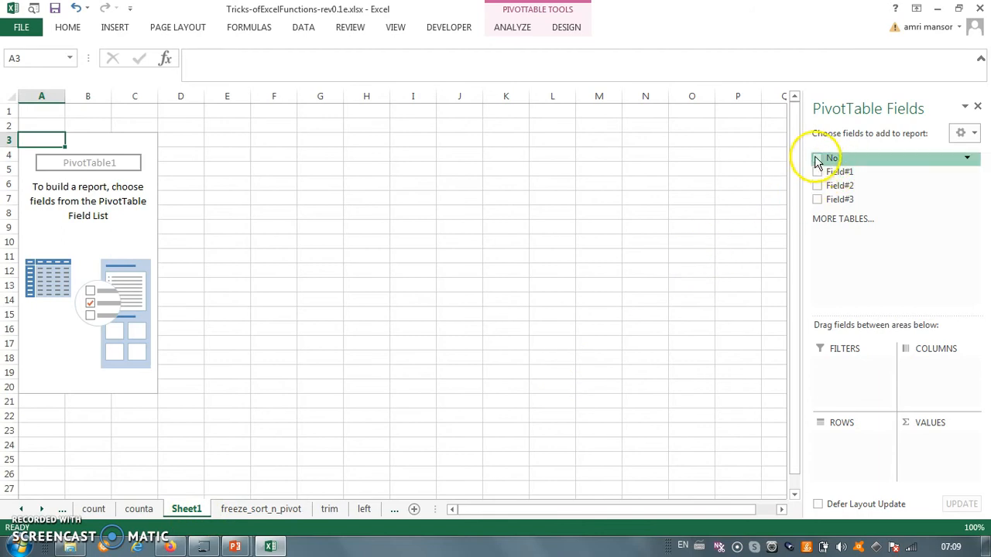
Step: Lay out the PivotTable with No as rows, Field#1 as columns and Field#1 as the values
drag(816, 161, 803, 329)
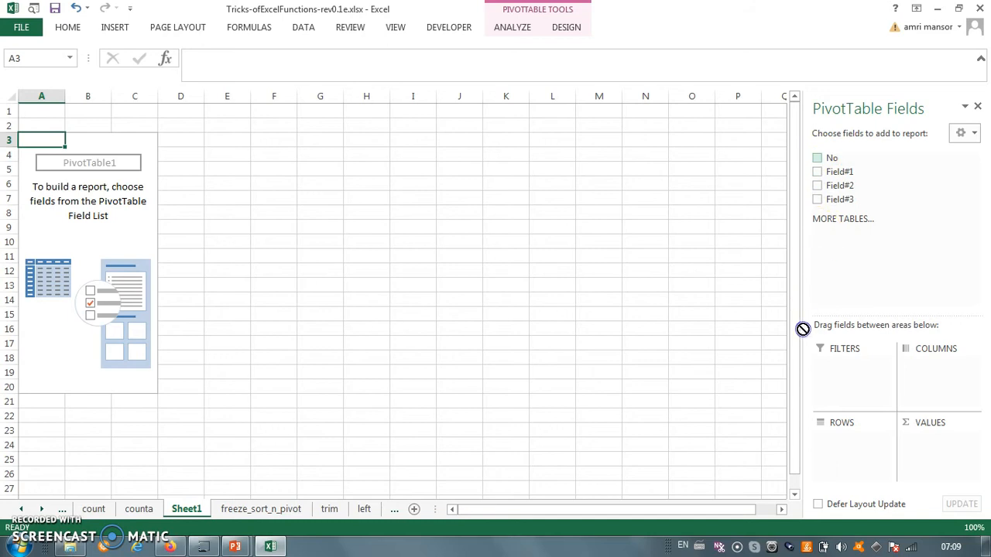
drag(829, 442, 829, 440)
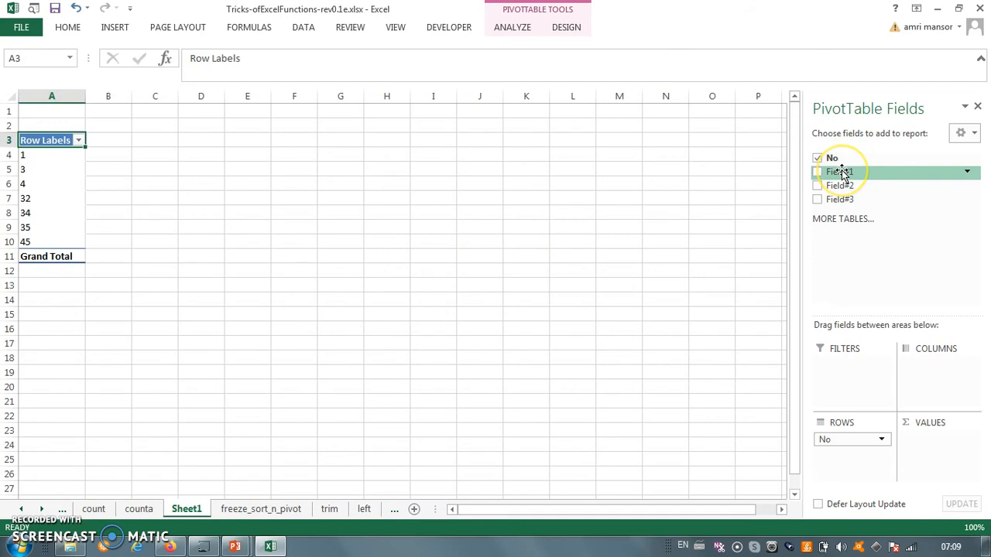
mouse_move(842, 172)
mouse_down()
mouse_move(941, 304)
mouse_move(944, 362)
mouse_up()
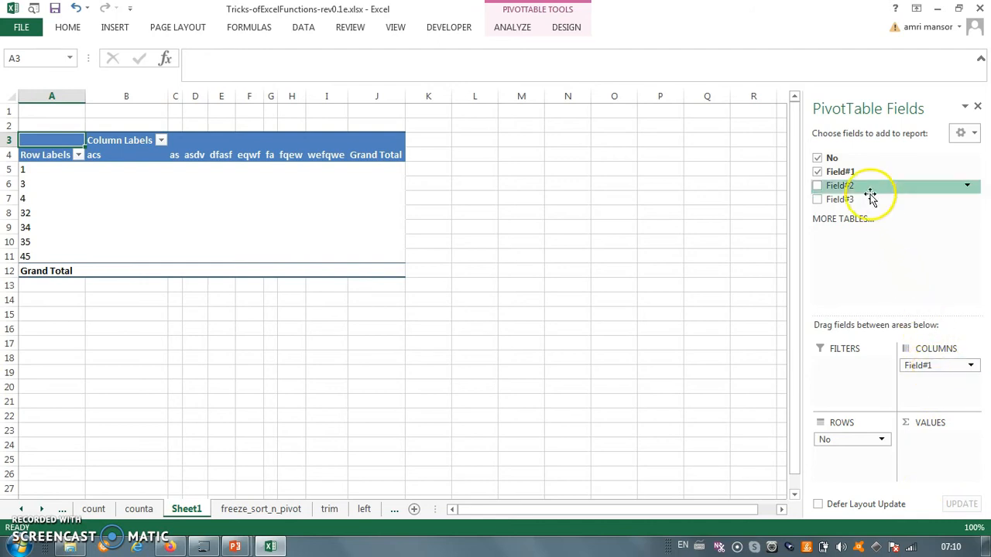
drag(852, 171, 929, 438)
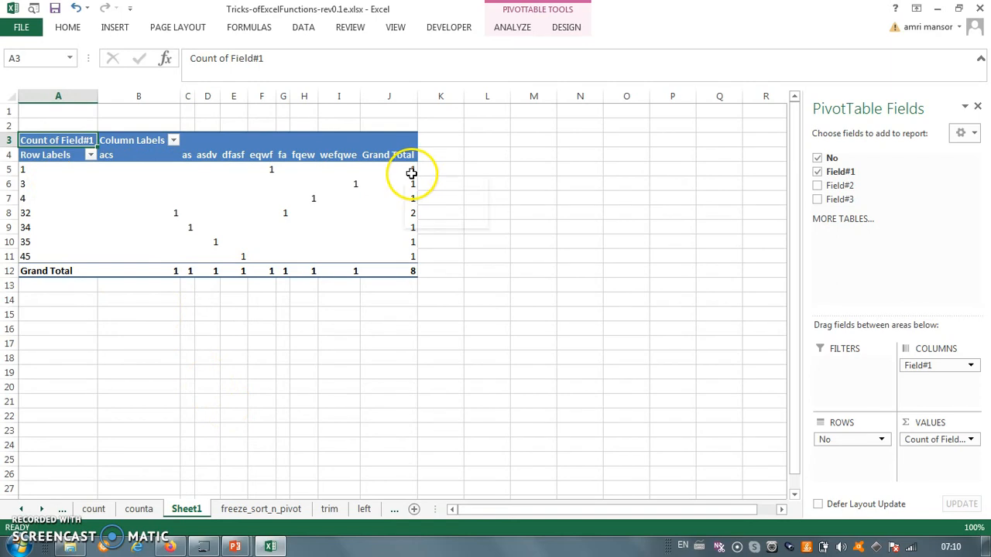
Step: Change the Field#1 value field to summarize by Sum
click(972, 439)
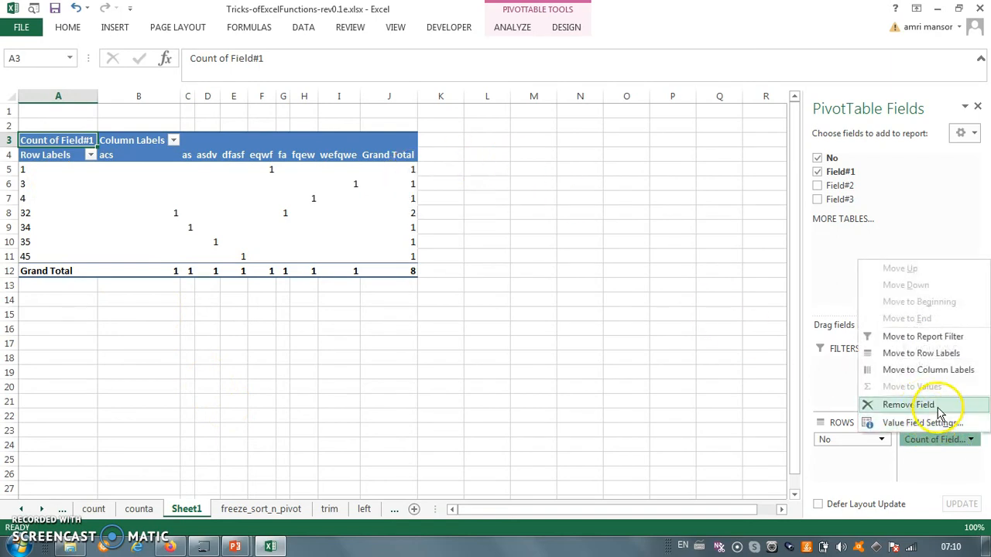
click(934, 423)
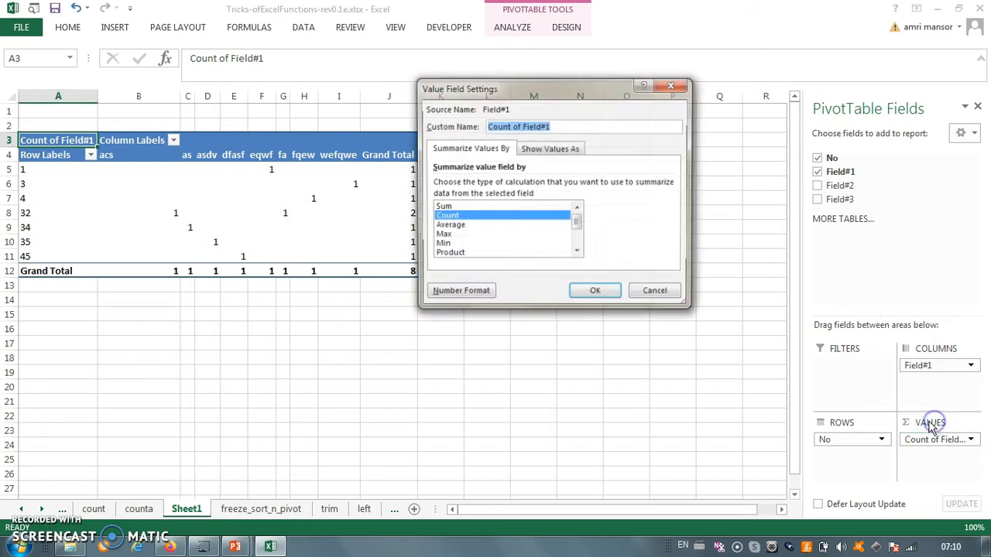
click(453, 206)
click(596, 295)
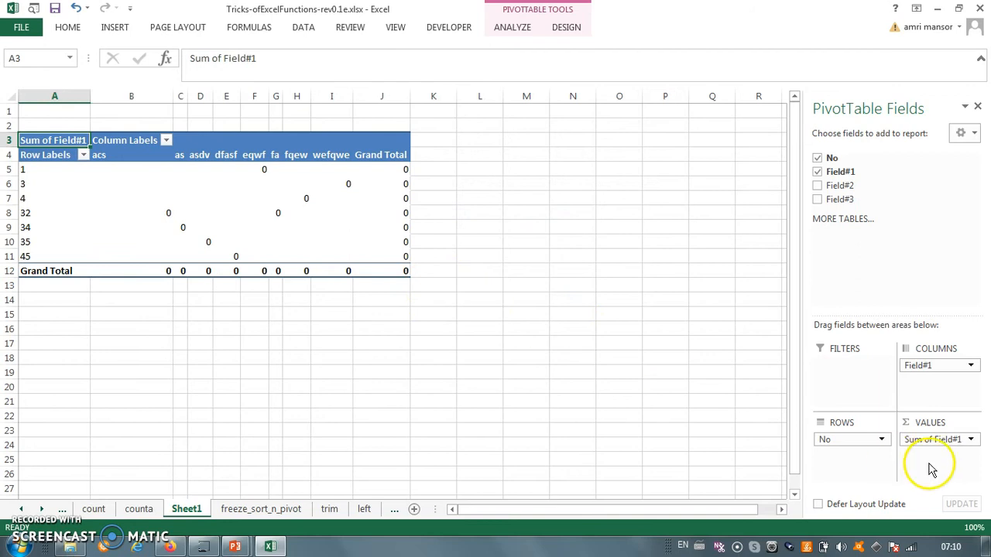
Step: Set the Field#1 value field back to summarize by Count
click(970, 439)
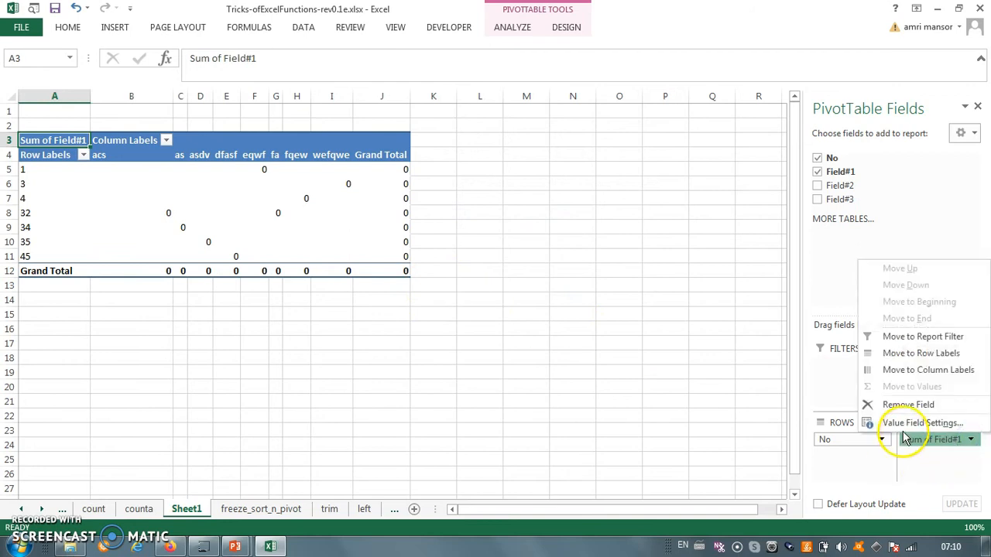
click(918, 424)
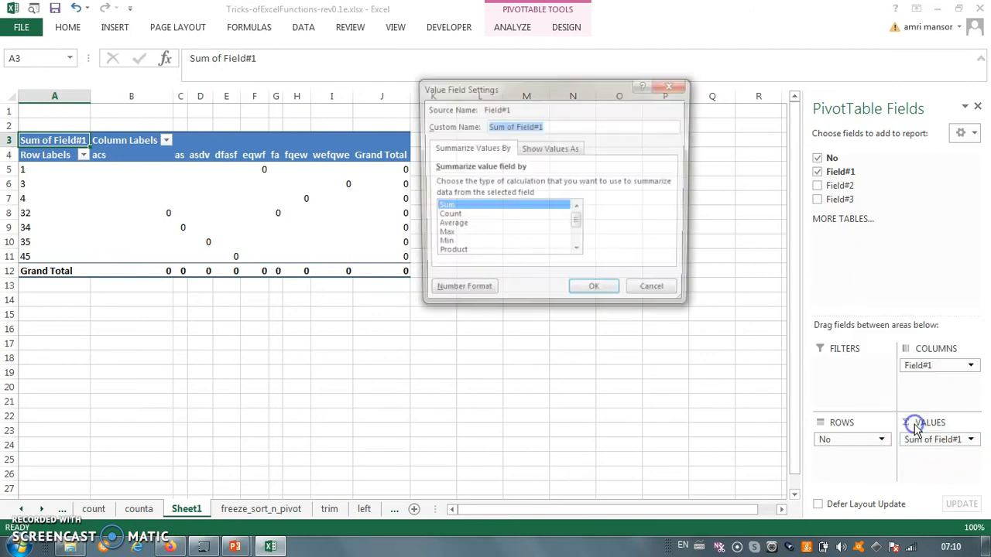
click(452, 217)
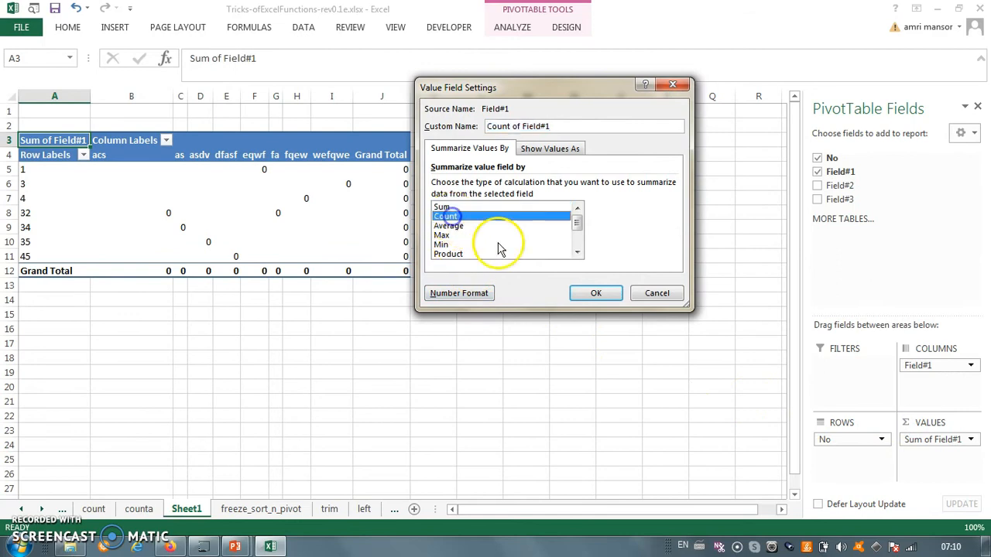
click(596, 293)
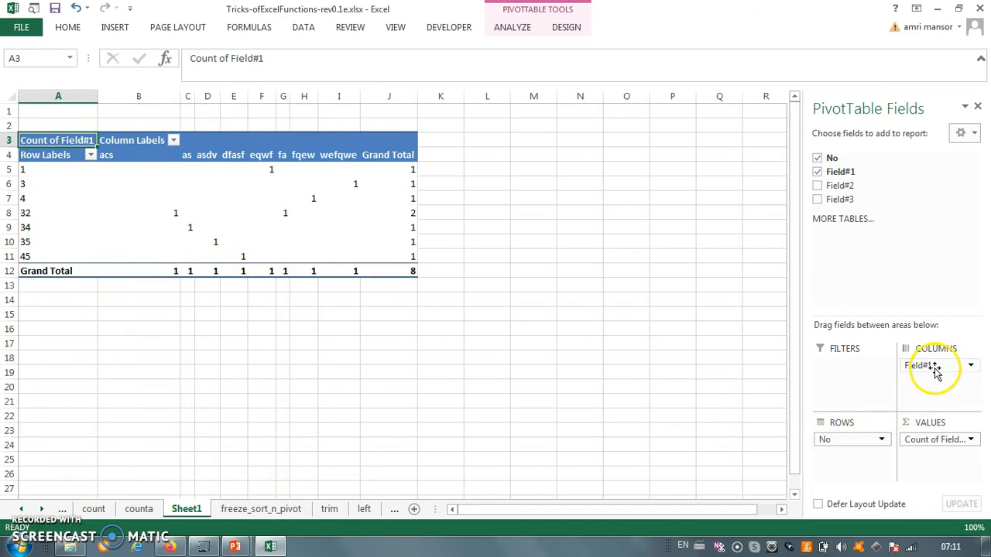
Step: Swap the PivotTable axes so that Field#1 forms the rows and No forms the columns
mouse_move(933, 363)
mouse_down()
mouse_move(860, 458)
mouse_move(860, 440)
mouse_move(939, 363)
mouse_up()
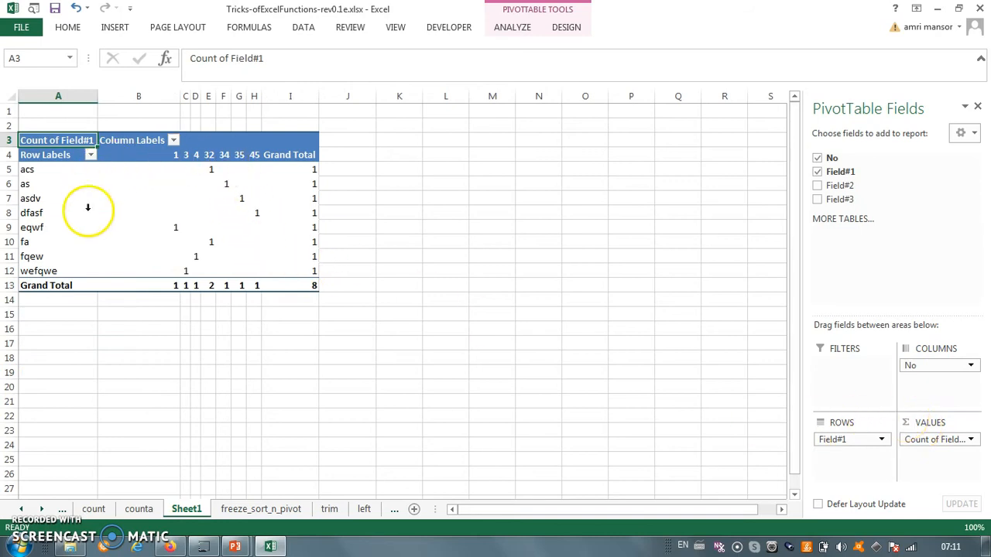
click(223, 357)
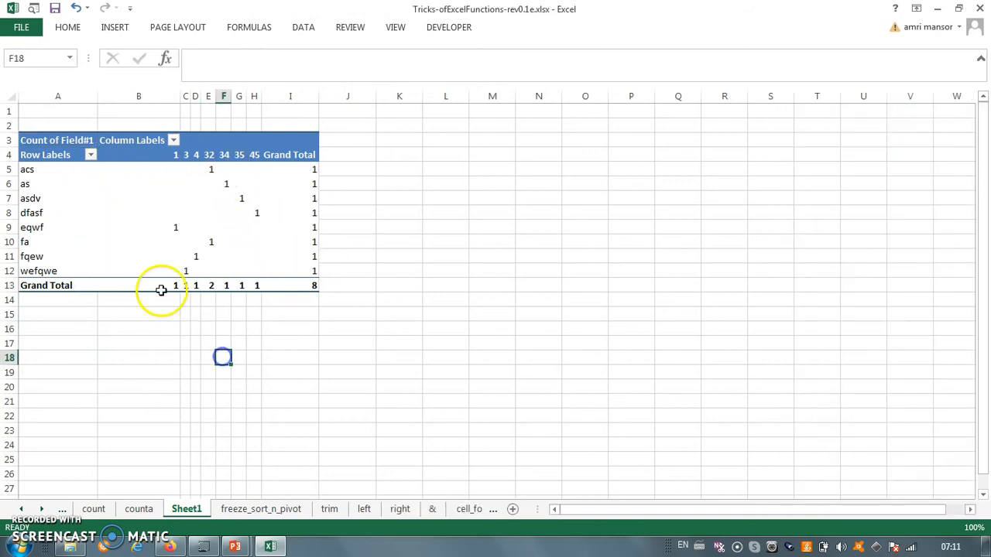
Step: Copy the entire PivotTable on Sheet1
click(25, 140)
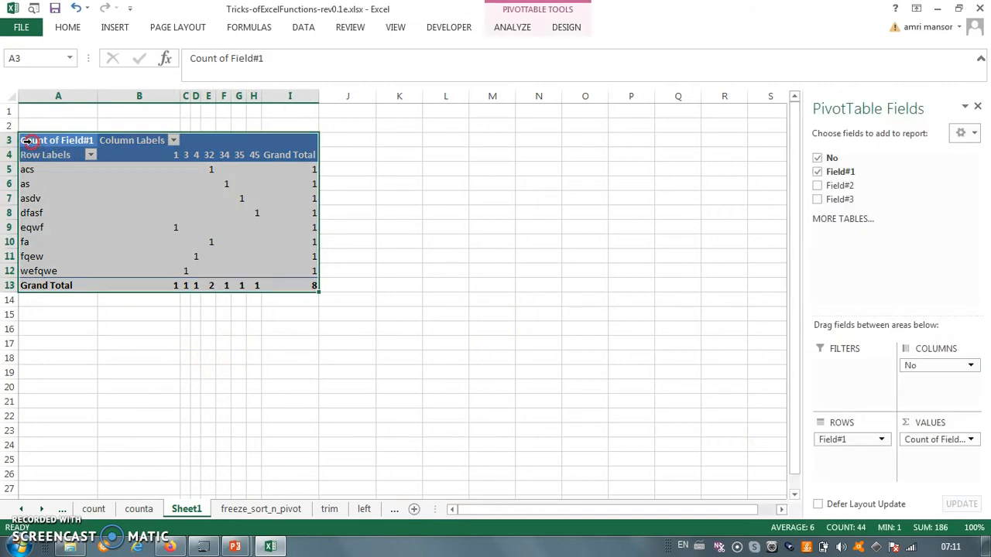
right_click(26, 140)
click(68, 151)
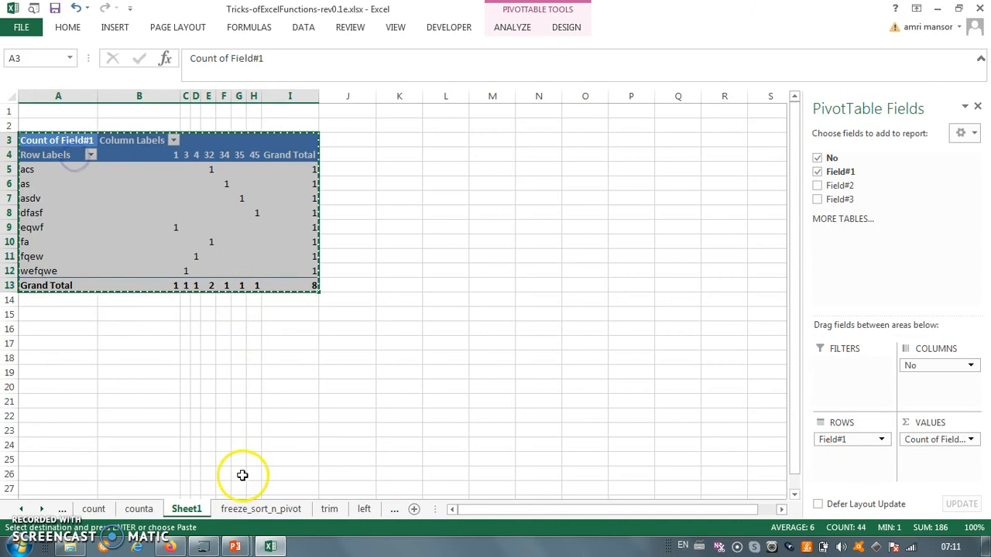
Step: Insert a new blank worksheet before the freeze_sort_n_pivot sheet
click(243, 509)
right_click(243, 509)
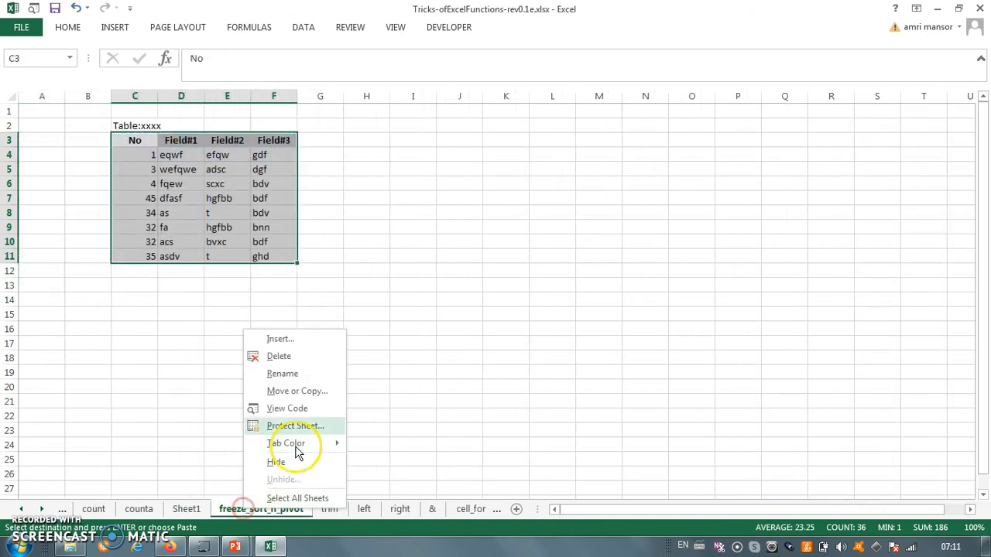
click(281, 338)
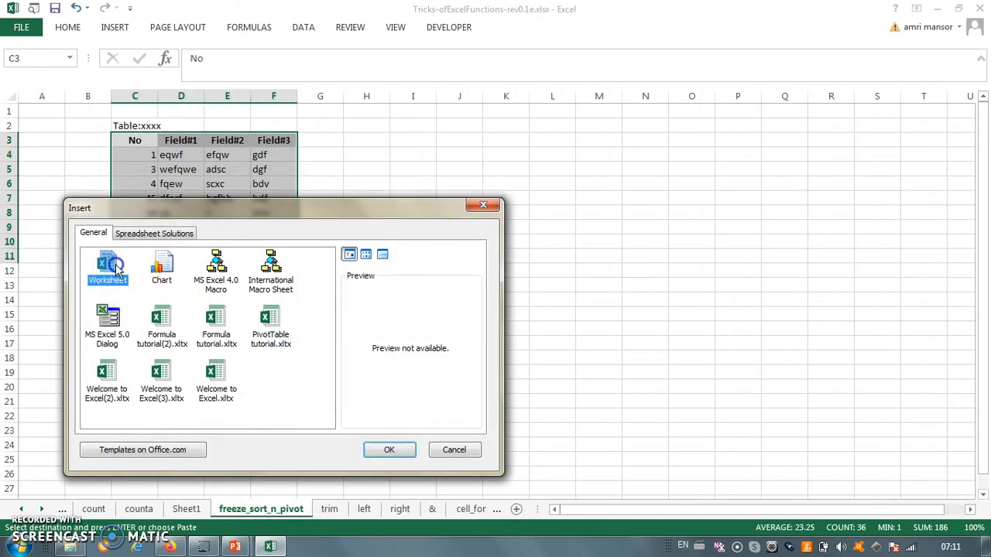
double_click(116, 267)
Step: Paste the copied PivotTable with the regular paste at cell B2 of the new sheet and undo it
click(86, 124)
right_click(86, 126)
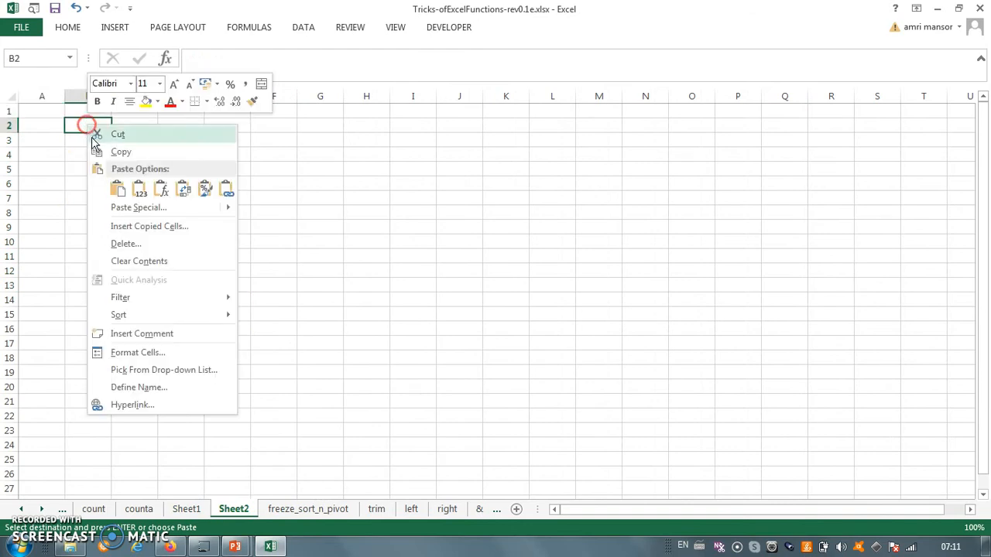
click(118, 191)
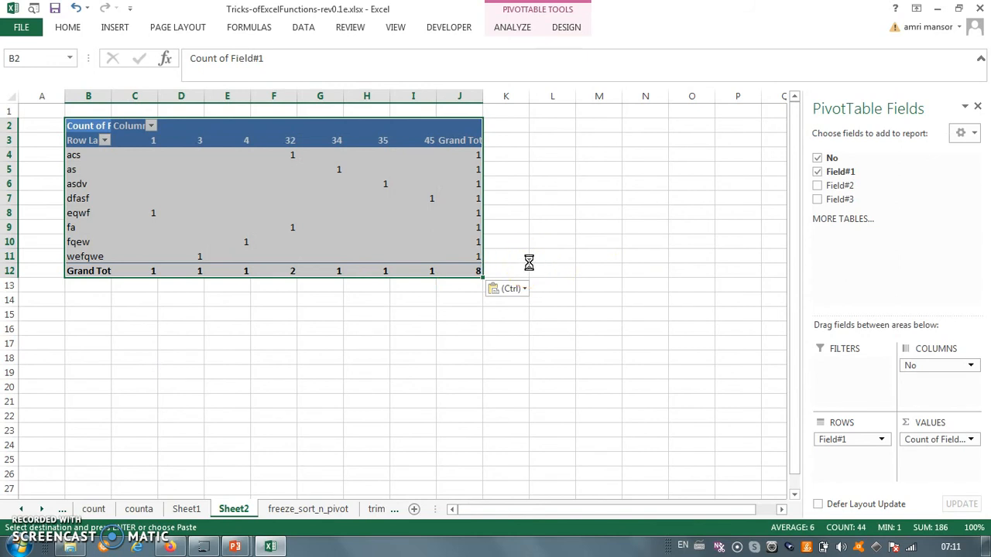
key(ctrl+z)
Step: Paste the copied PivotTable as values only at cell B2 of Sheet2
right_click(82, 123)
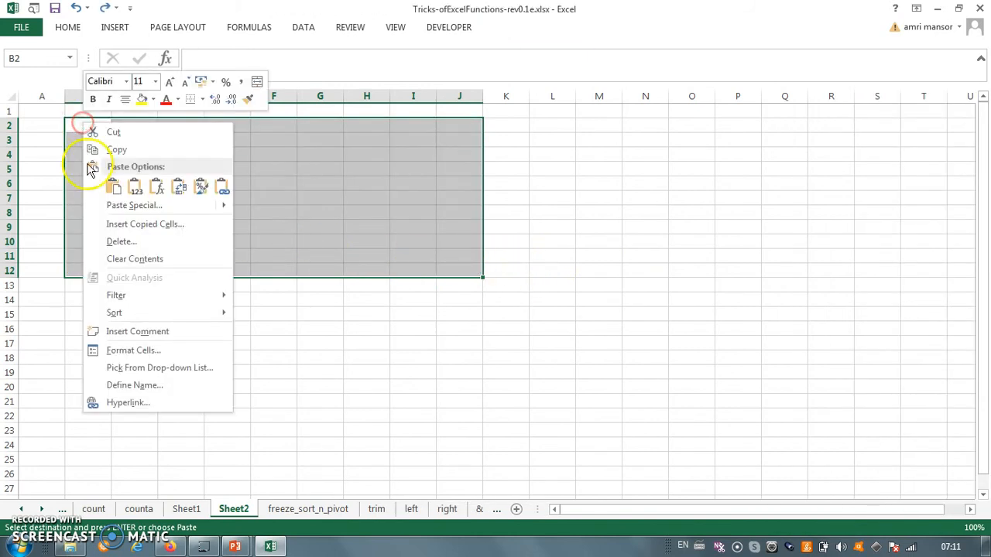
click(136, 190)
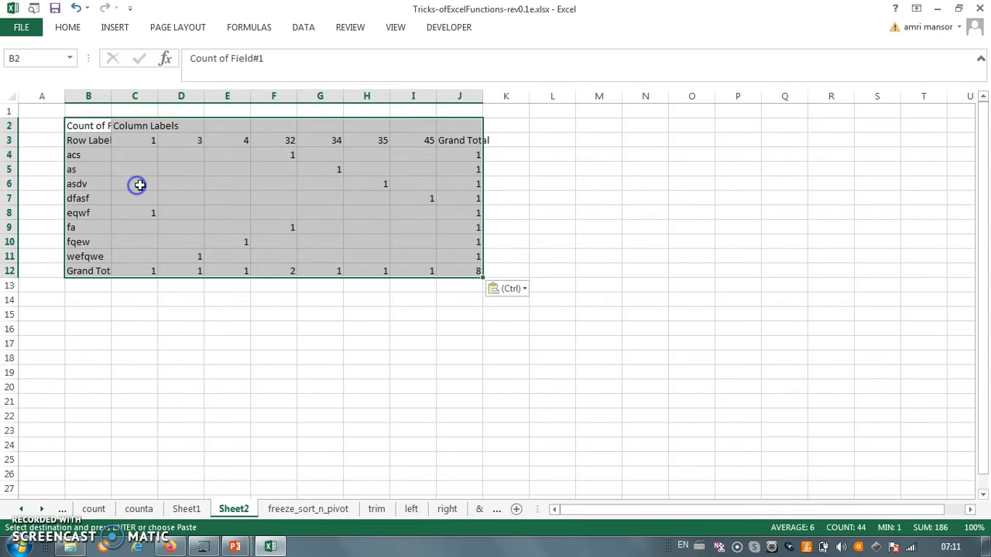
click(331, 183)
Step: Widen column B on Sheet2 so the row labels of the pasted table fit
drag(115, 94, 175, 90)
click(182, 236)
click(115, 153)
click(124, 140)
click(244, 151)
click(276, 195)
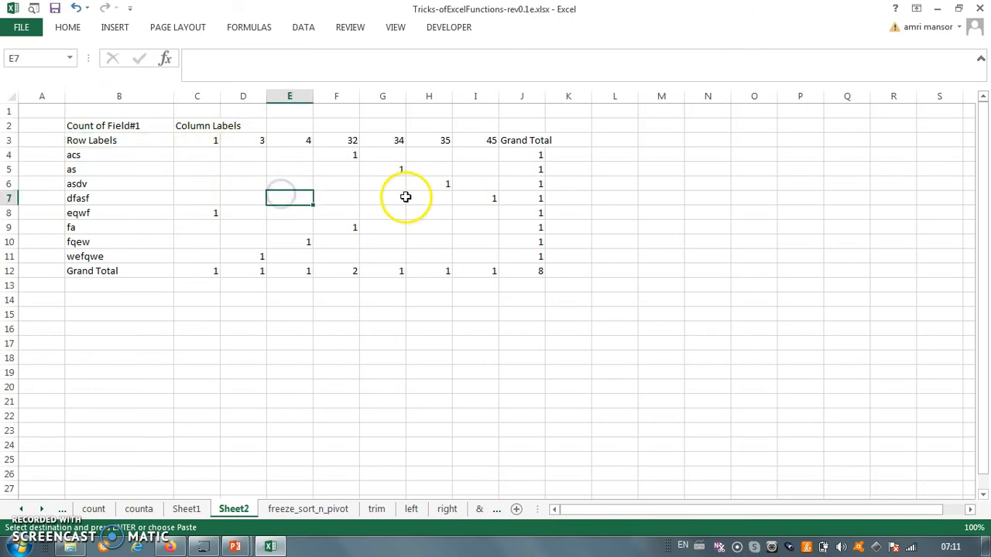
Step: Go back to the freeze_sort_n_pivot sheet and examine the table's header row and the first data row
click(317, 511)
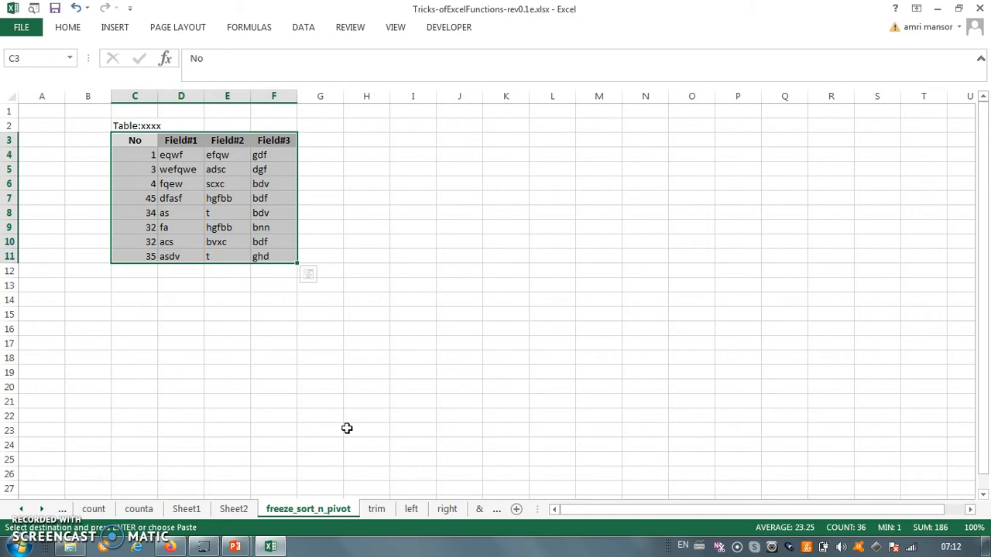
click(277, 514)
click(332, 400)
click(137, 140)
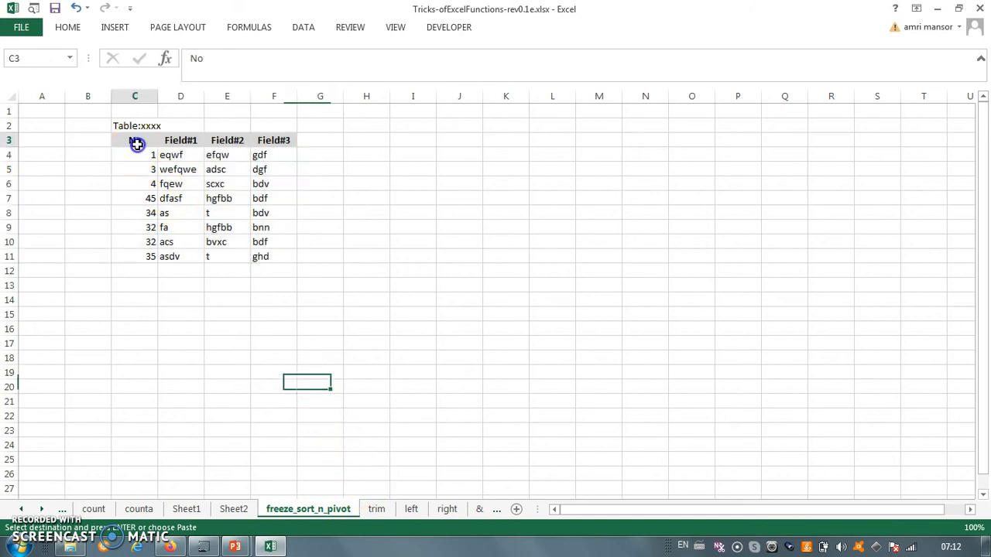
click(217, 141)
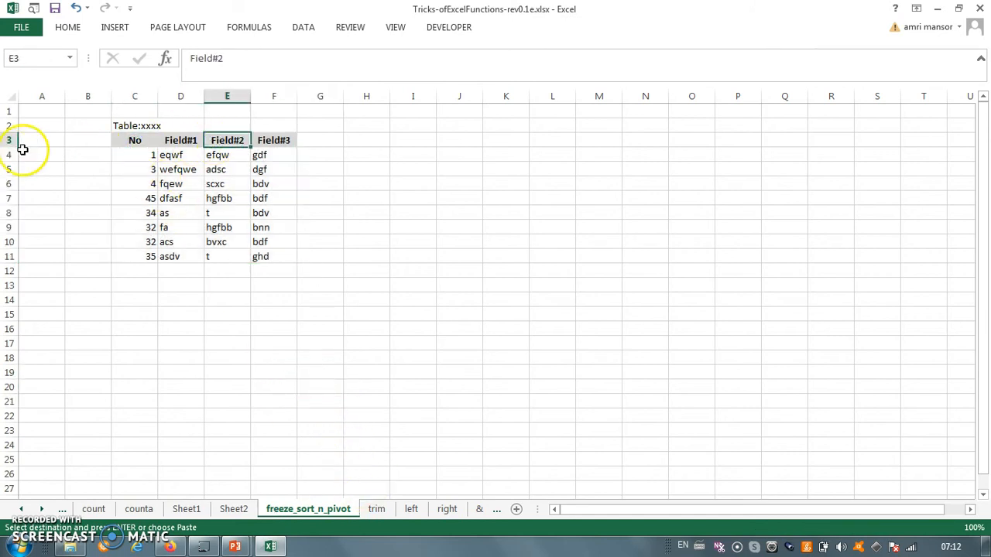
click(237, 155)
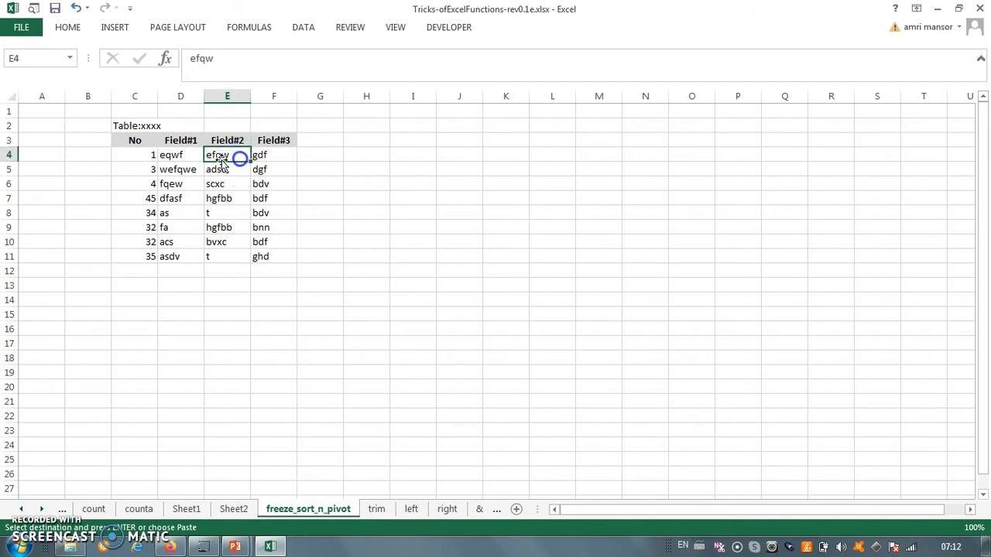
Step: Freeze the rows above row 4 so the table's header row stays in view
click(11, 154)
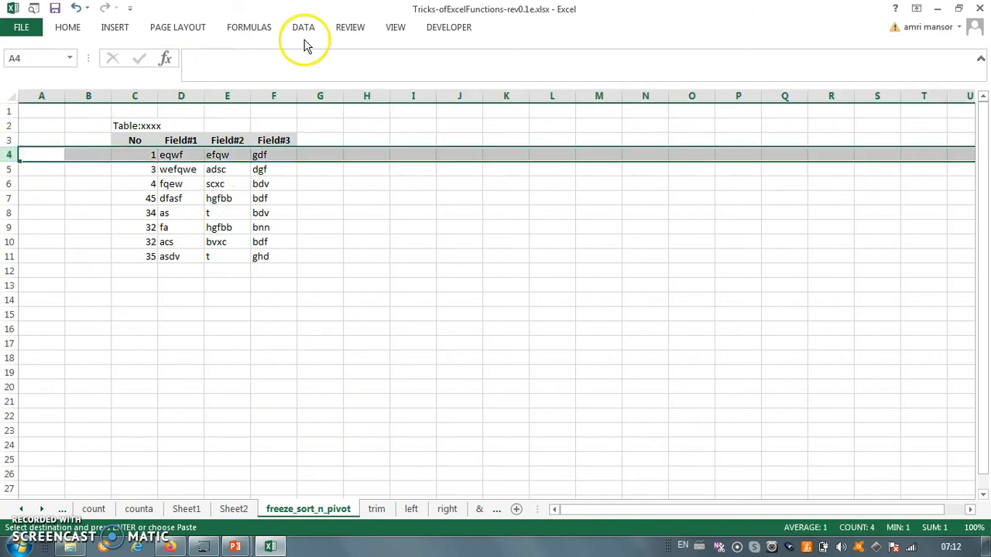
click(395, 27)
click(466, 60)
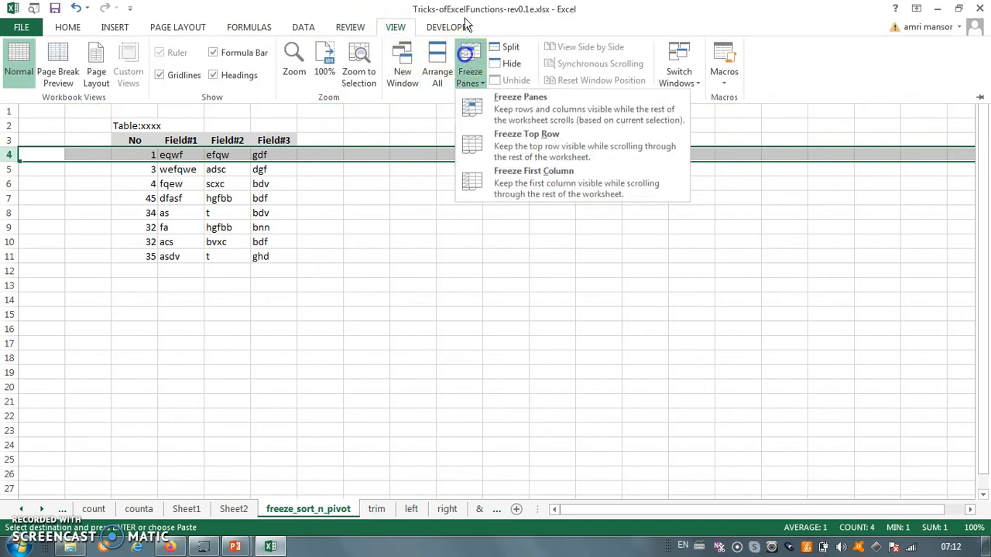
click(545, 116)
click(334, 215)
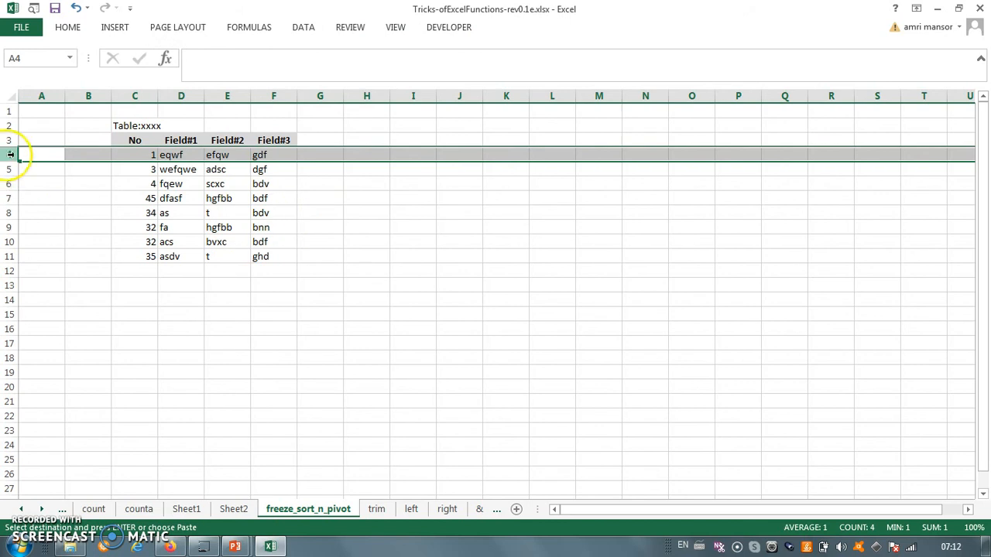
Step: Check how the No, Field#1, Field#2 and Field#3 headers behave as the sheet's rows move
scroll(243, 212, down, 5)
scroll(244, 213, up, 5)
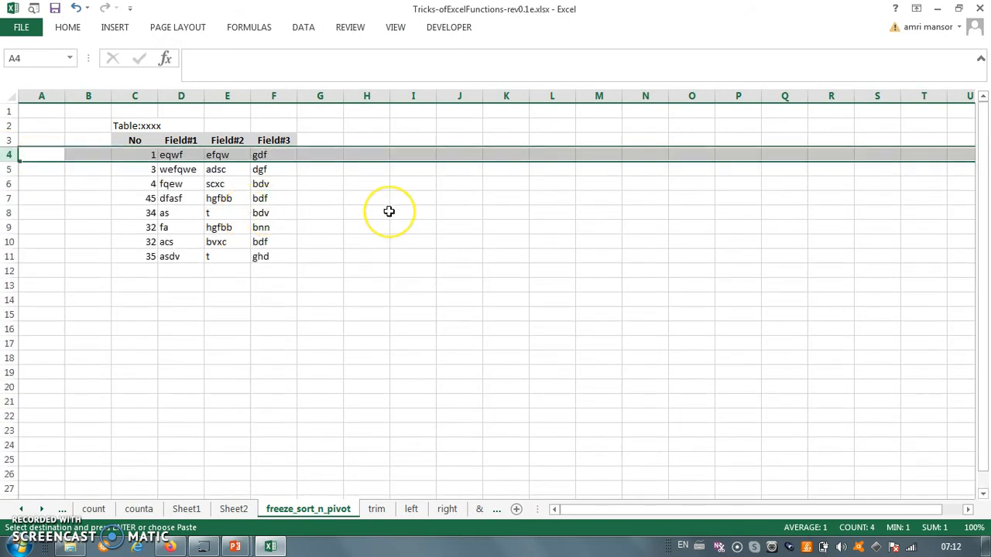
scroll(389, 213, down, 7)
scroll(391, 212, down, 1)
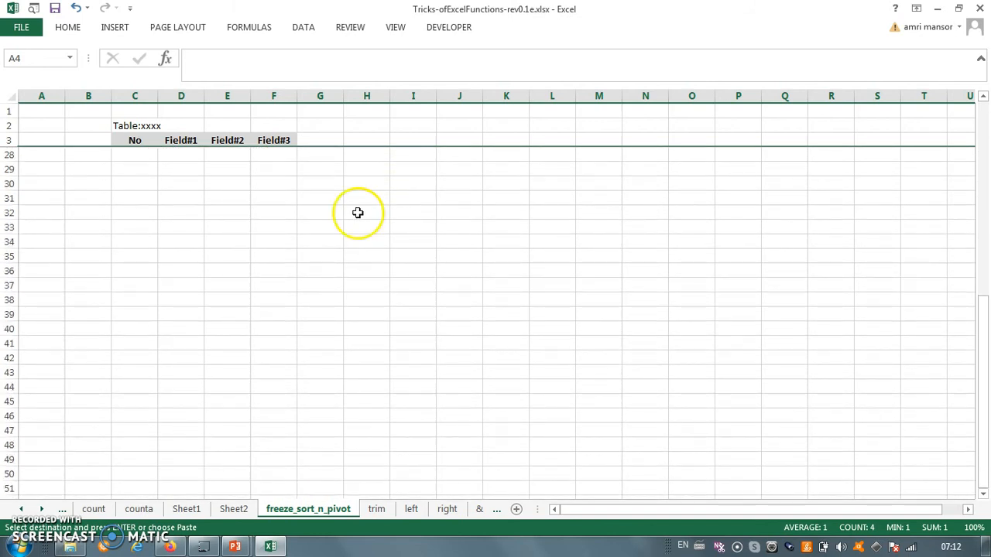
click(127, 140)
click(180, 140)
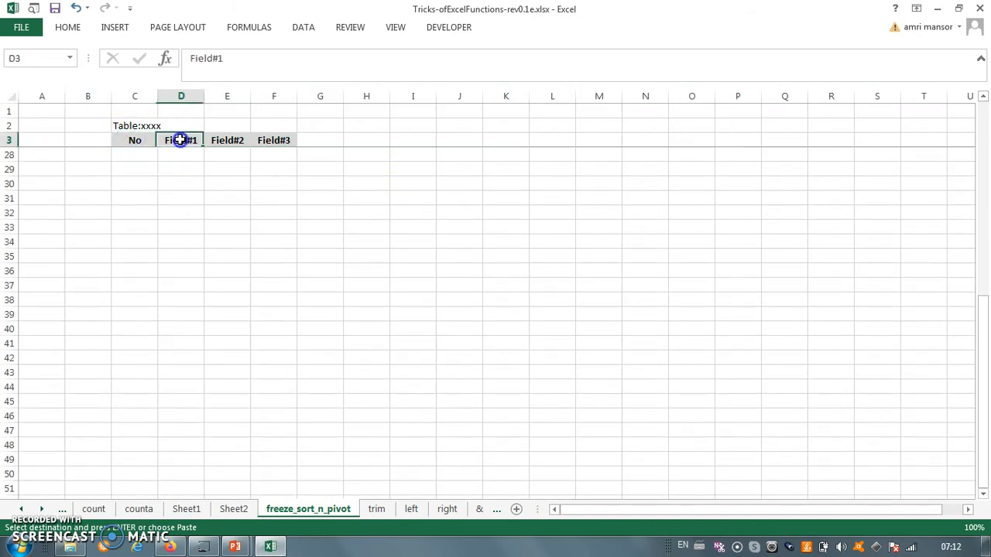
click(266, 140)
scroll(302, 177, up, 8)
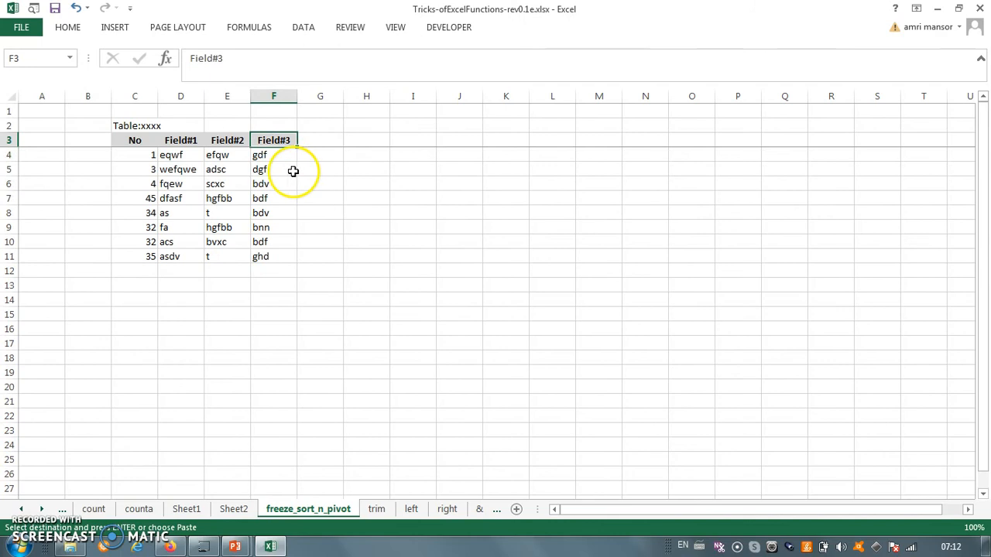
Step: Unfreeze the header rows of the freeze_sort_n_pivot sheet
click(307, 27)
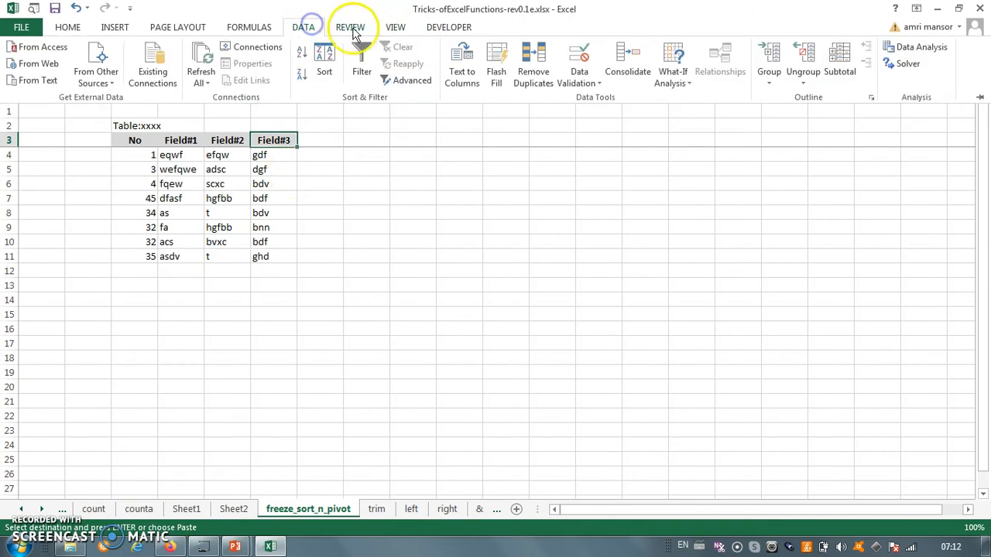
click(391, 27)
click(469, 70)
click(516, 108)
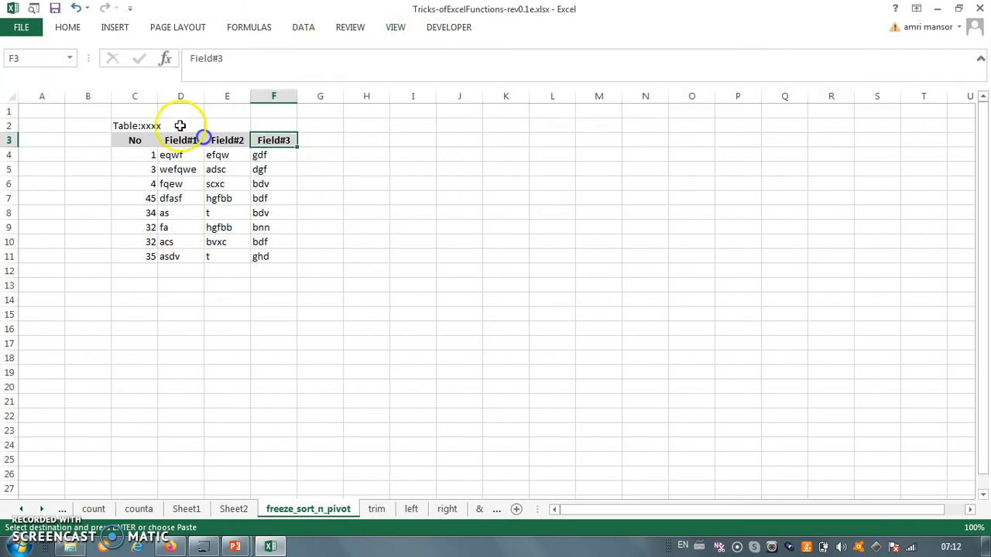
Step: Freeze columns A to C, using column D as the boundary, and check the frozen columns
click(172, 94)
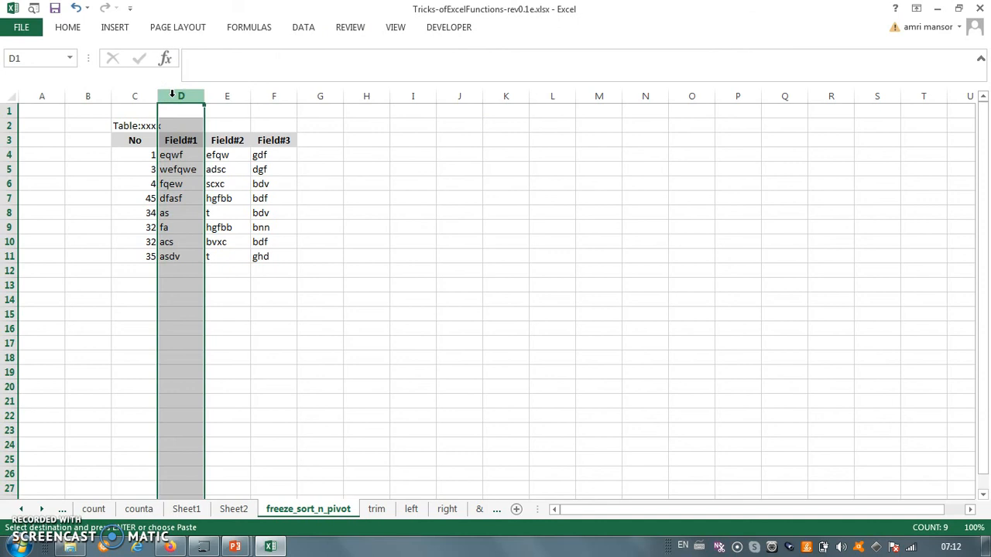
click(395, 27)
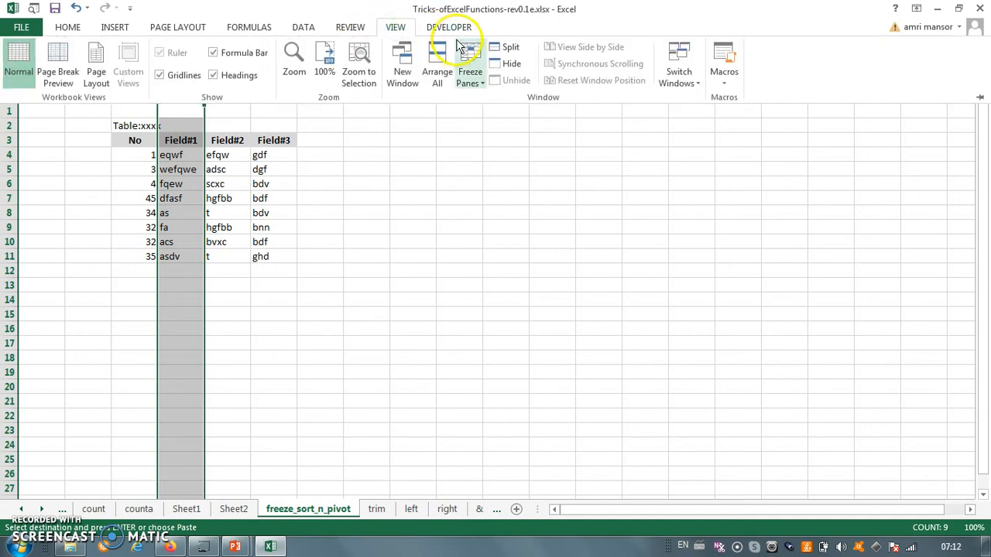
click(470, 70)
click(500, 96)
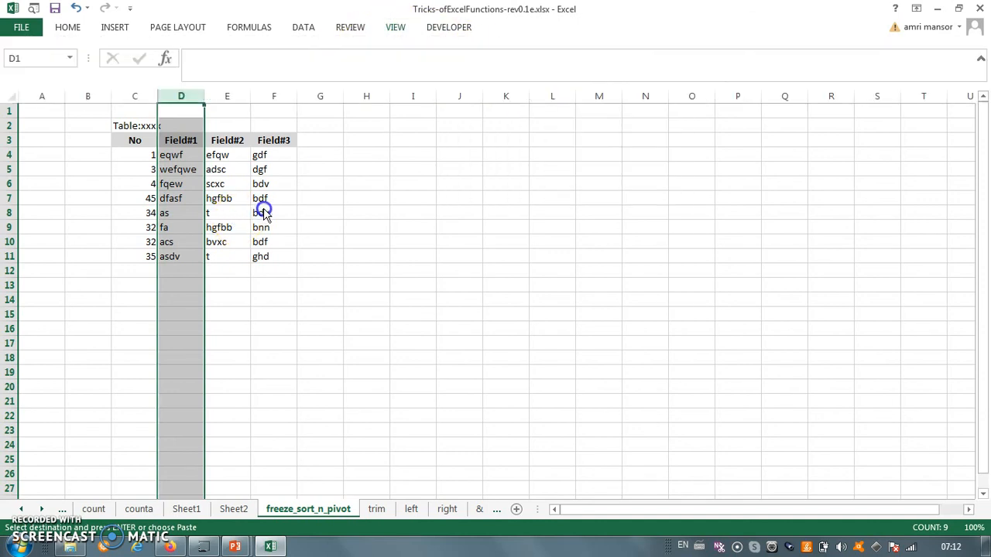
scroll(334, 194, down, 5)
scroll(339, 192, up, 5)
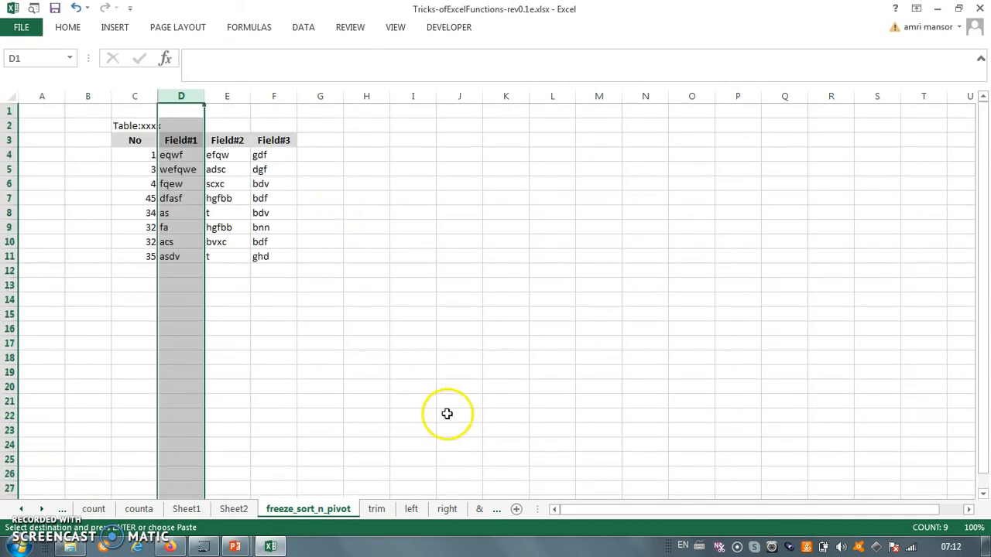
drag(678, 513, 586, 510)
click(232, 155)
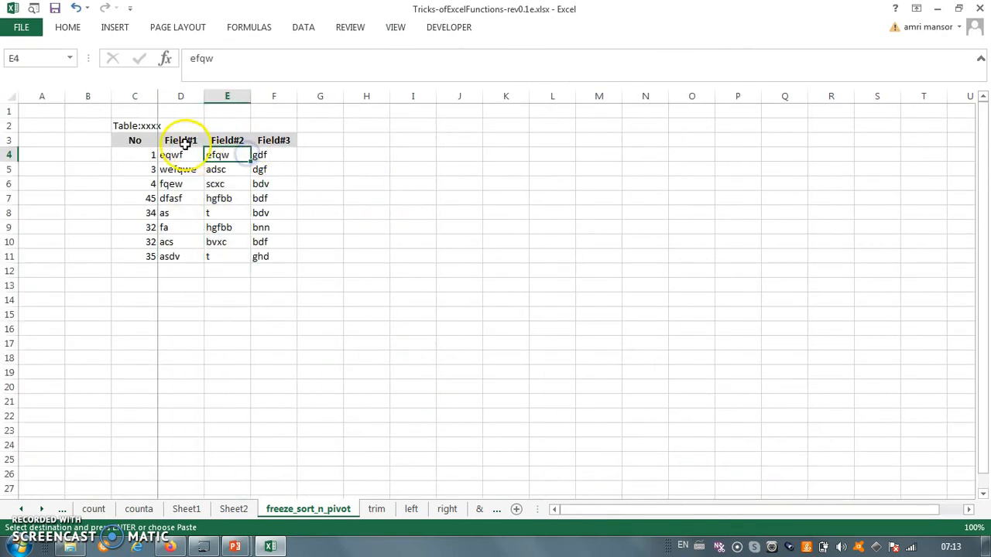
Step: Unfreeze columns A to C on the freeze_sort_n_pivot sheet
click(358, 28)
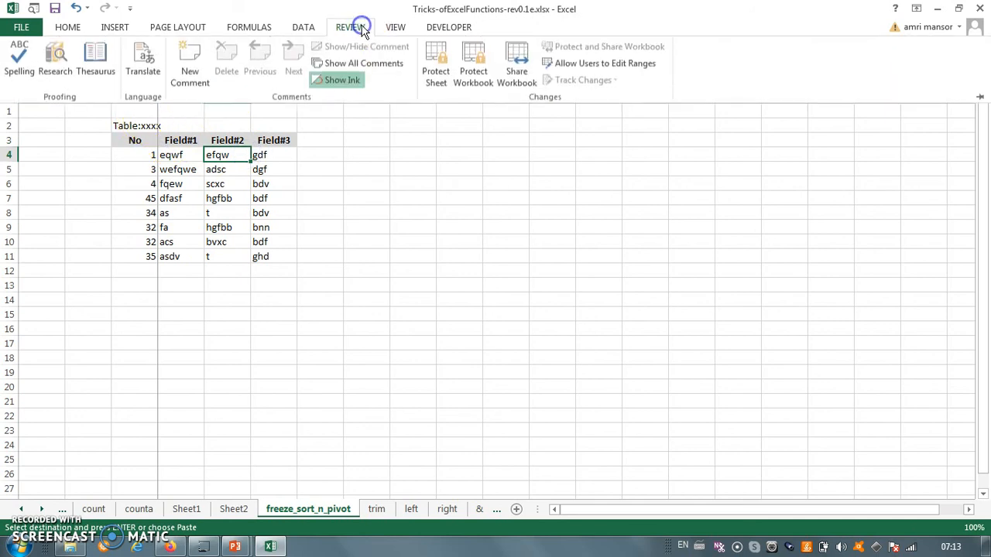
click(301, 28)
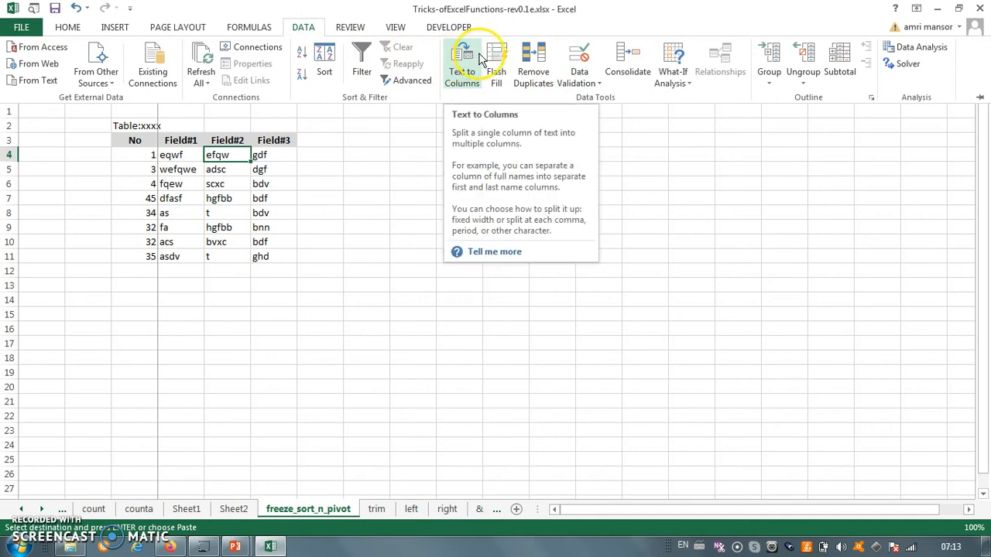
click(393, 28)
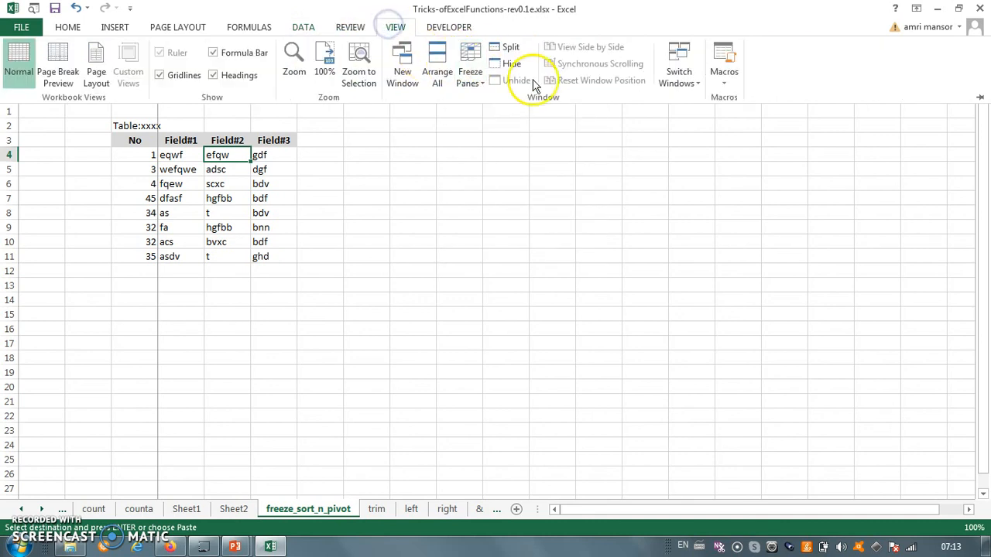
click(458, 75)
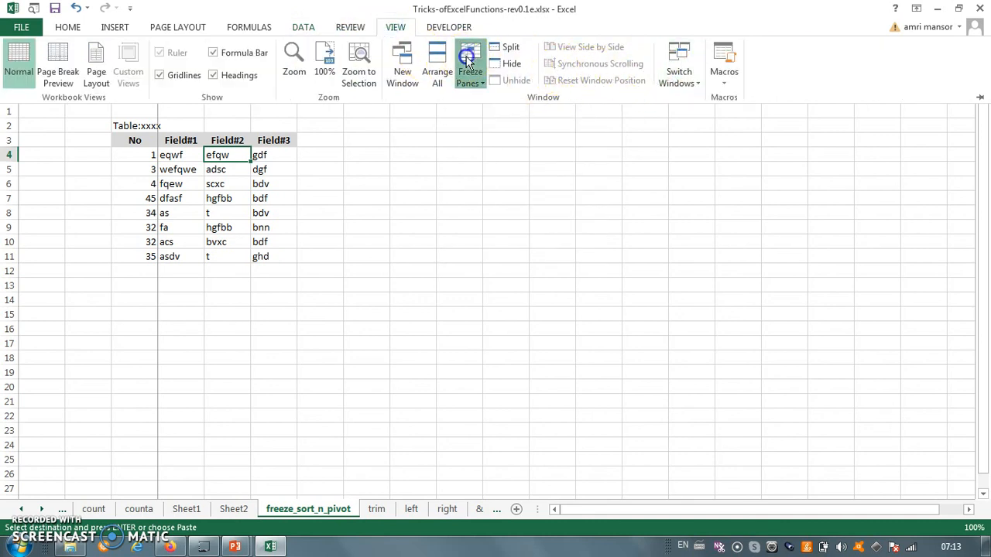
click(503, 96)
click(299, 171)
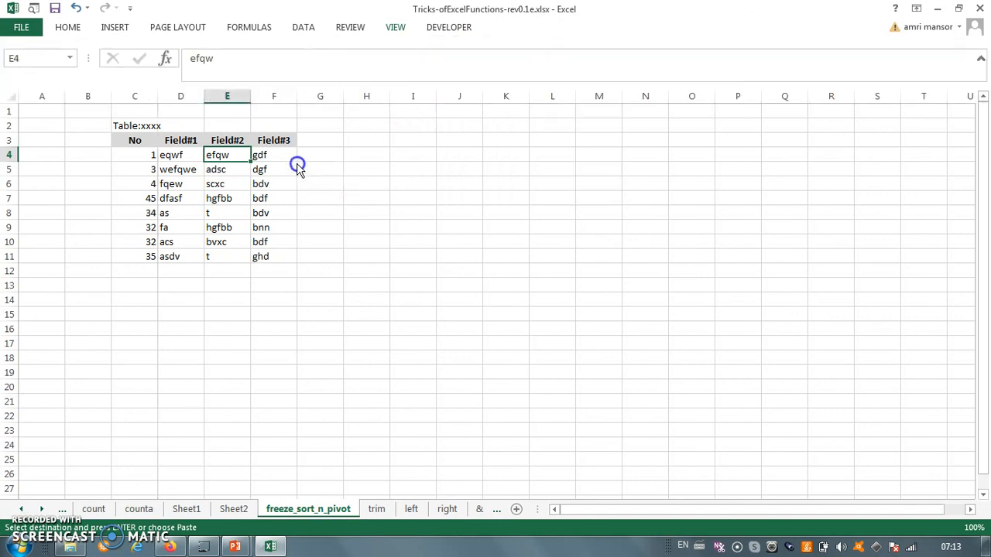
Step: Review the two freeze boundaries by selecting row 4 below the headers and column D beside the No column
click(167, 154)
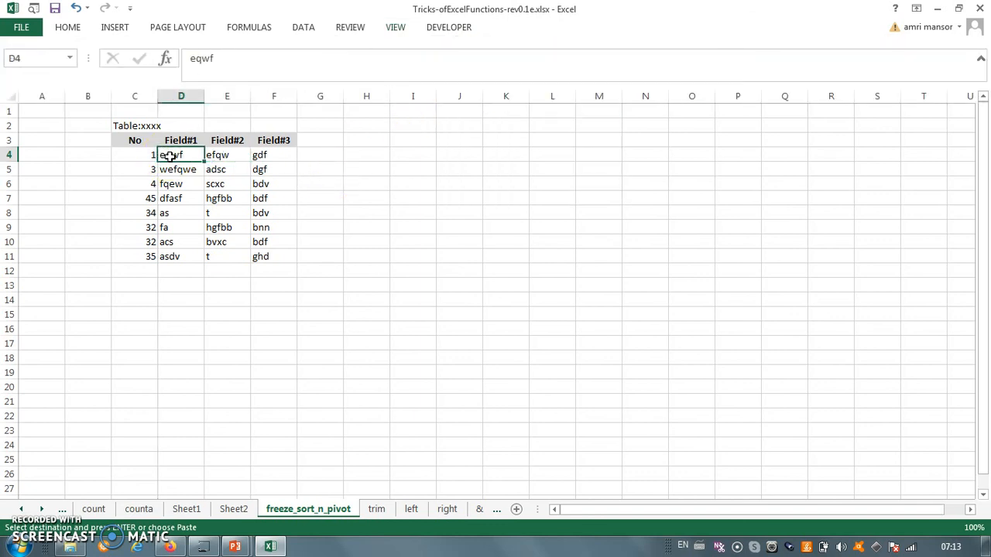
click(143, 138)
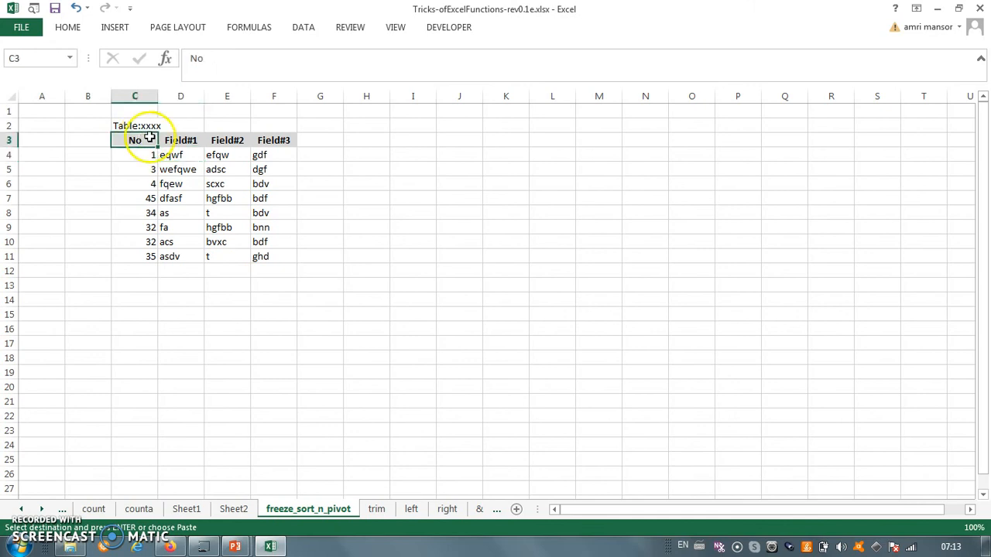
click(234, 195)
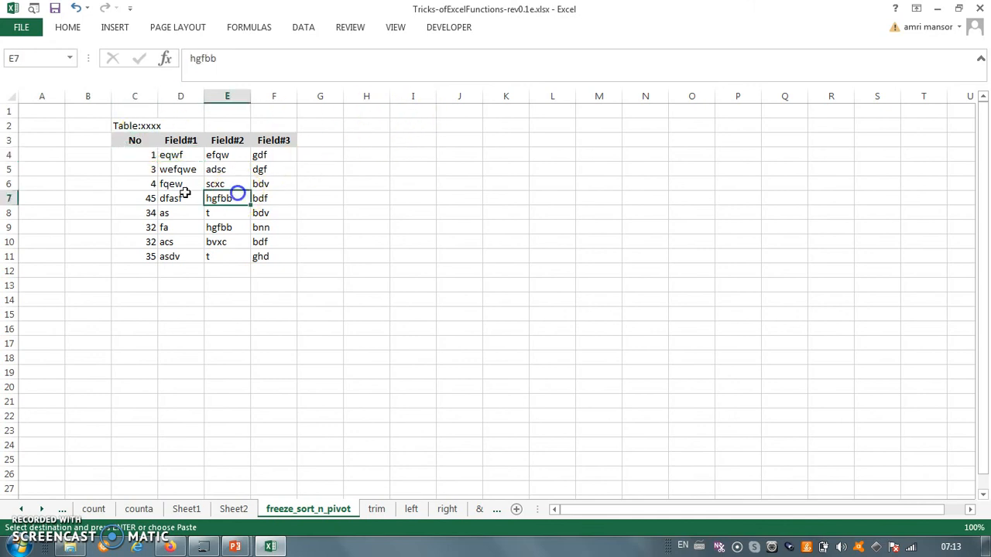
click(10, 155)
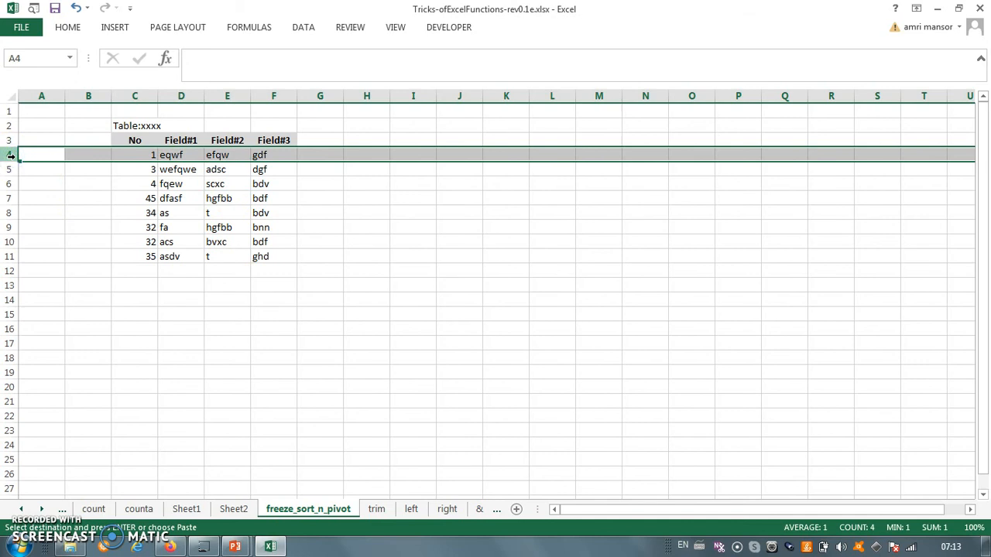
click(179, 96)
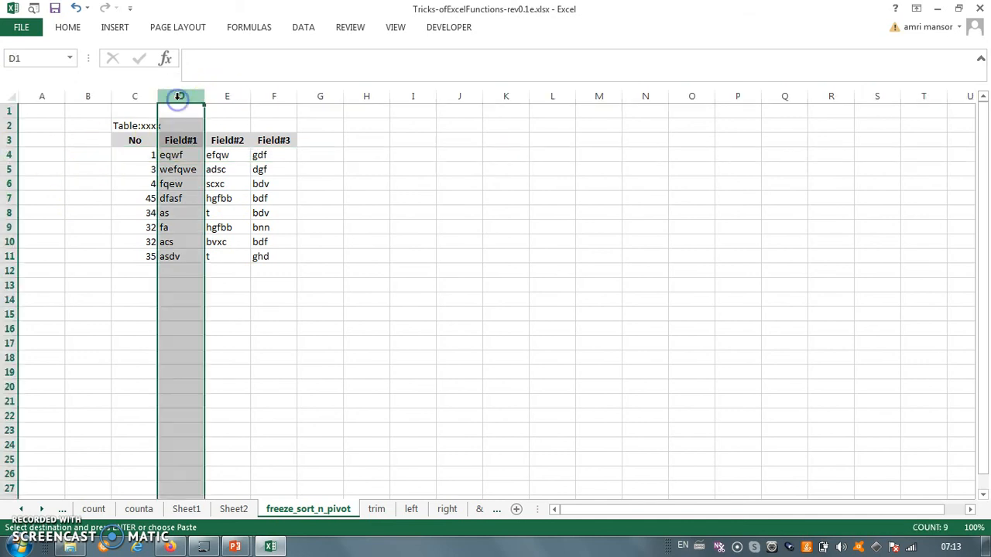